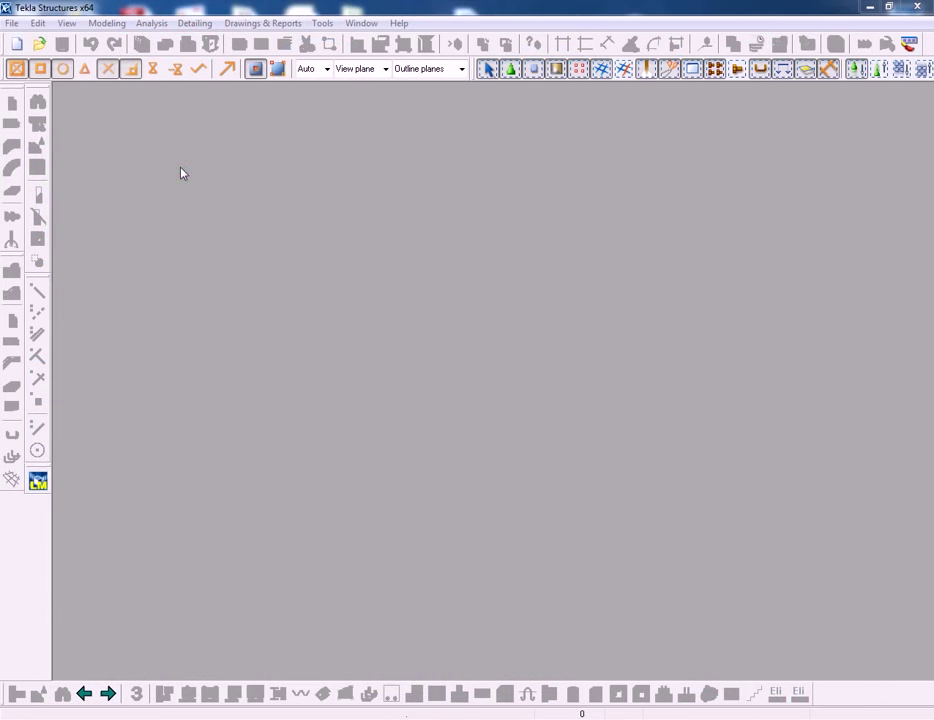
Step: Create a new single-user model named Example in C:\TeklaStructuresModels\ from the Steel Projects PLM template
{"action": "left_click", "coordinate": [15, 27]}
{"action": "left_click", "coordinate": [44, 40]}
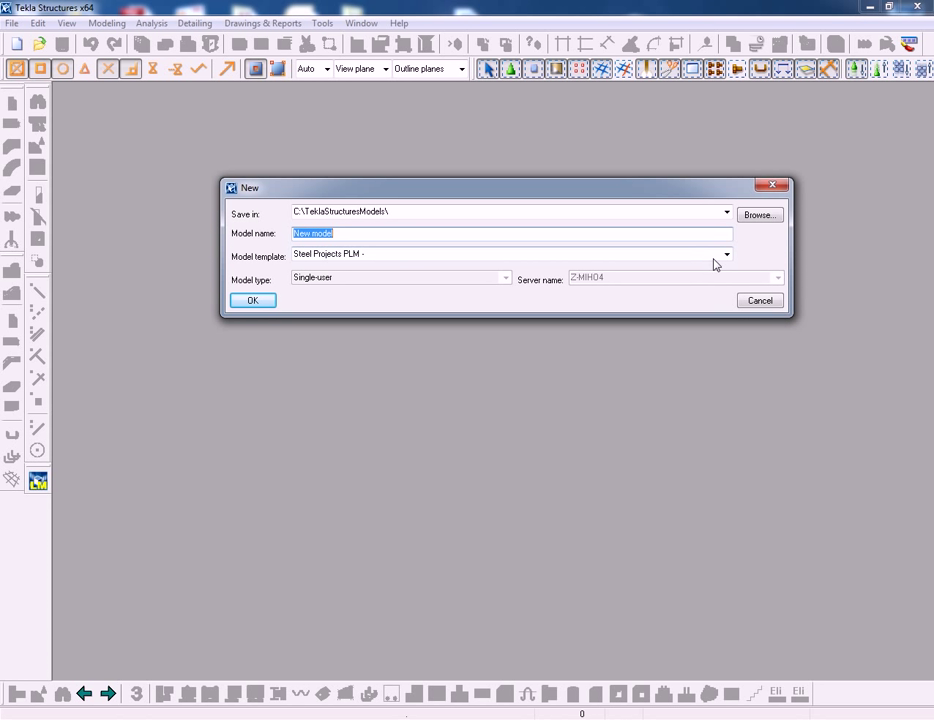
{"action": "left_click", "coordinate": [725, 256]}
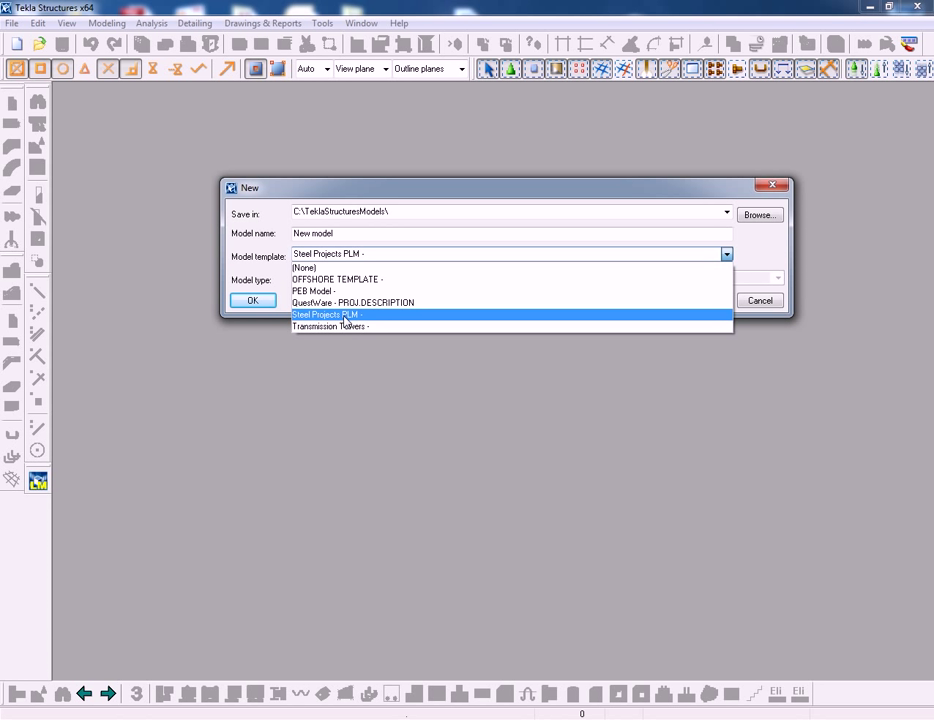
{"action": "left_click", "coordinate": [376, 313]}
{"action": "key", "text": "shift+Tab"}
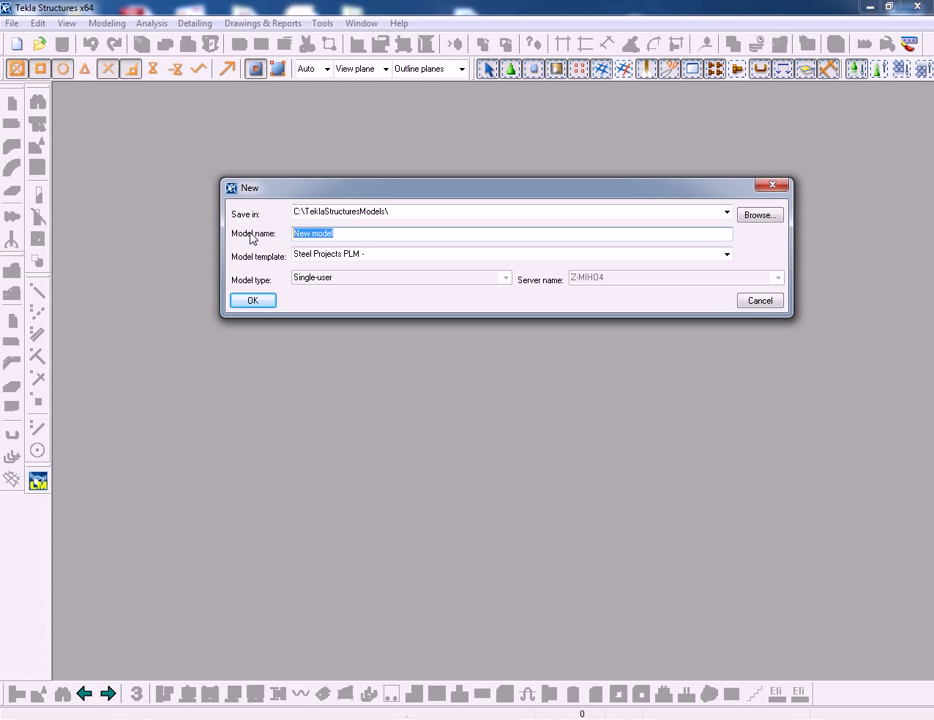
{"action": "type", "text": "Example"}
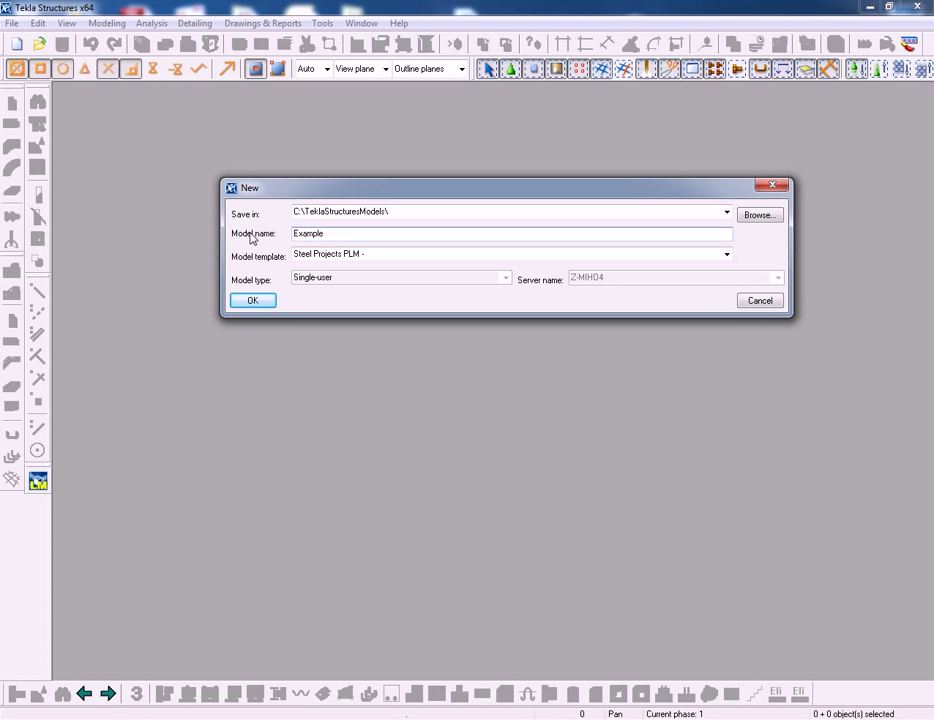
{"action": "left_click", "coordinate": [252, 300]}
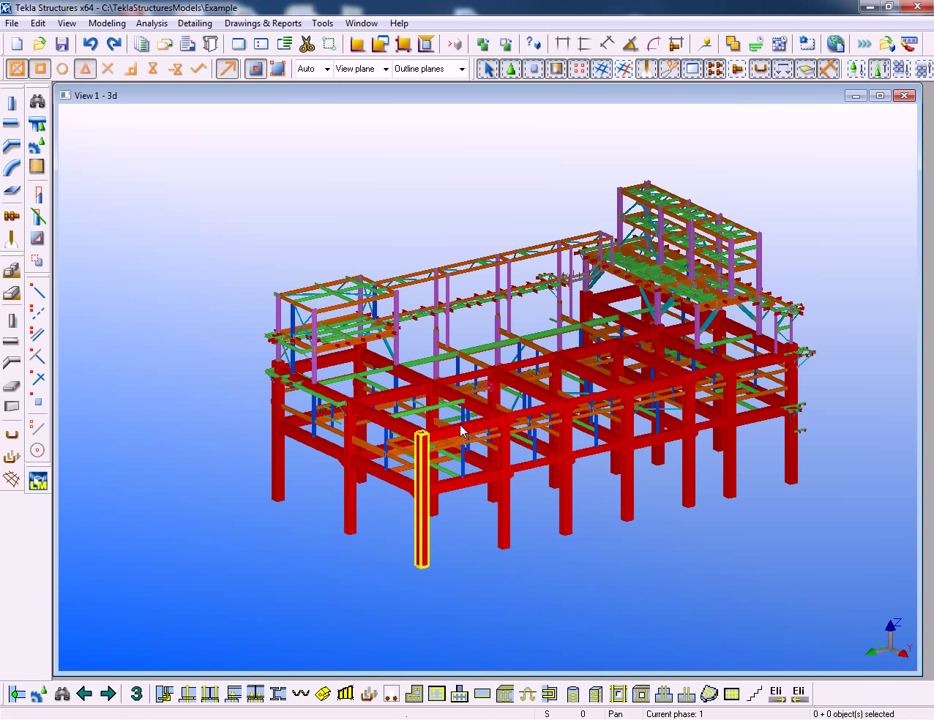
Step: Set the object representation of the All group to Color by phase and apply it to the model views
{"action": "left_click_drag", "start_coordinate": [424, 428], "coordinate": [284, 266]}
{"action": "left_click", "coordinate": [66, 23]}
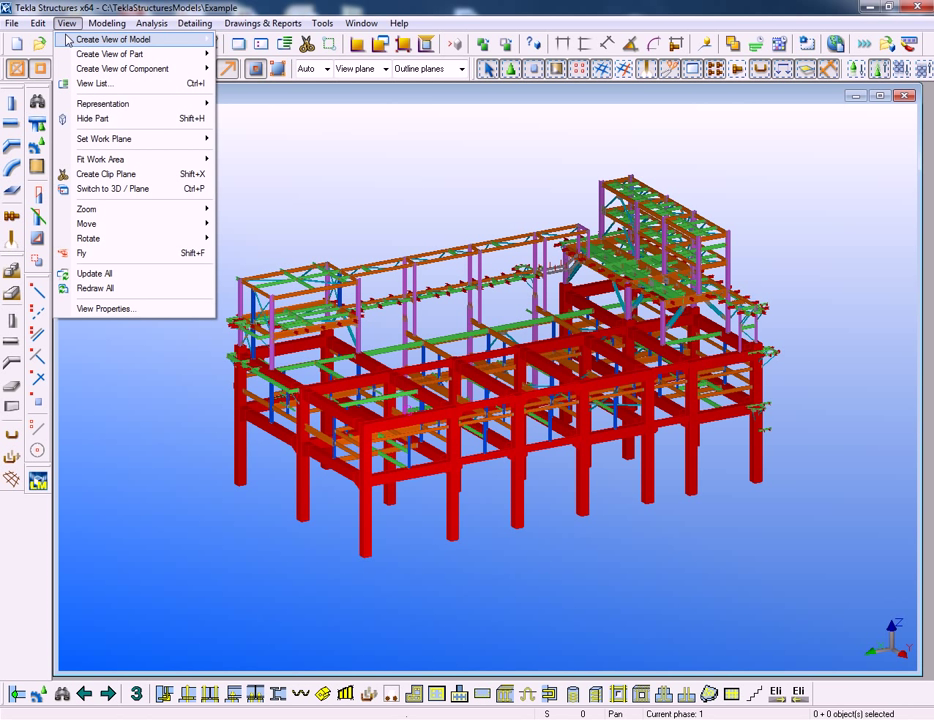
{"action": "mouse_move", "coordinate": [155, 110]}
{"action": "left_click", "coordinate": [272, 133]}
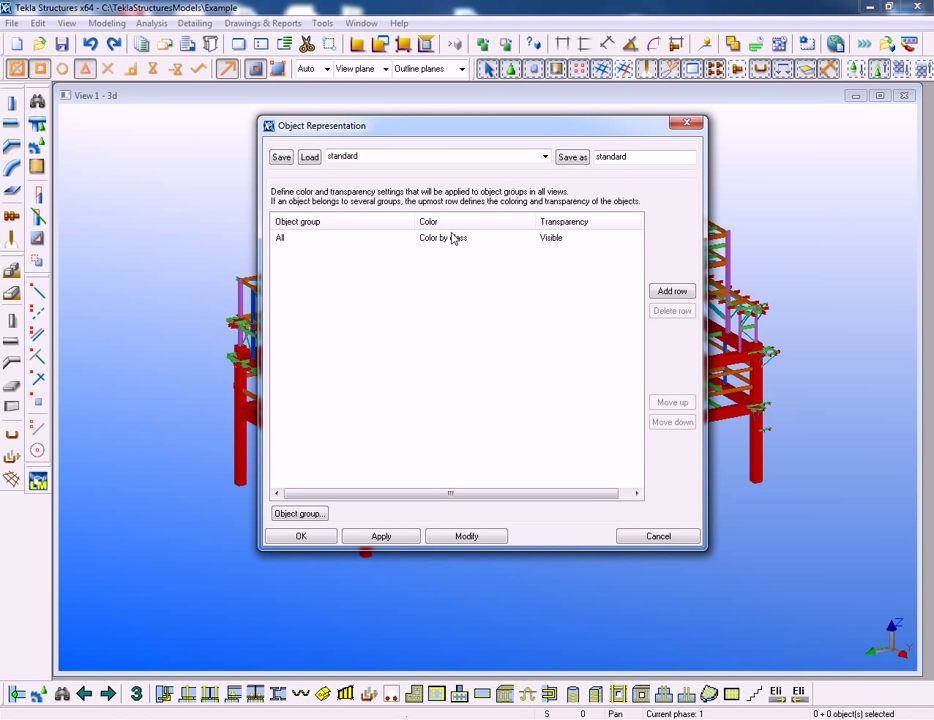
{"action": "left_click", "coordinate": [455, 238]}
{"action": "left_click", "coordinate": [527, 237]}
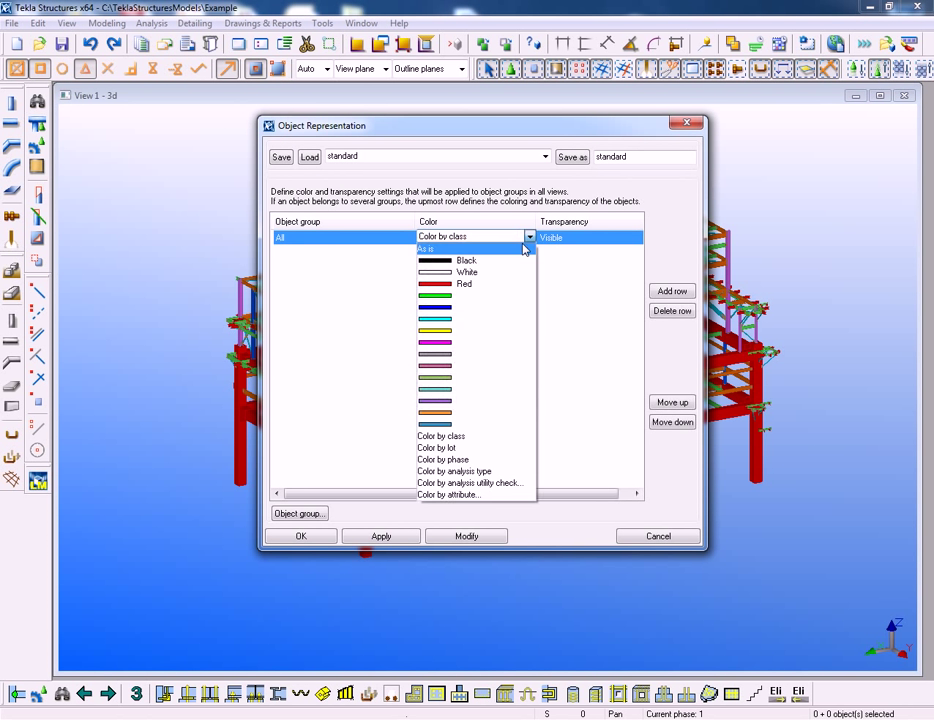
{"action": "left_click", "coordinate": [480, 459]}
{"action": "left_click", "coordinate": [469, 535]}
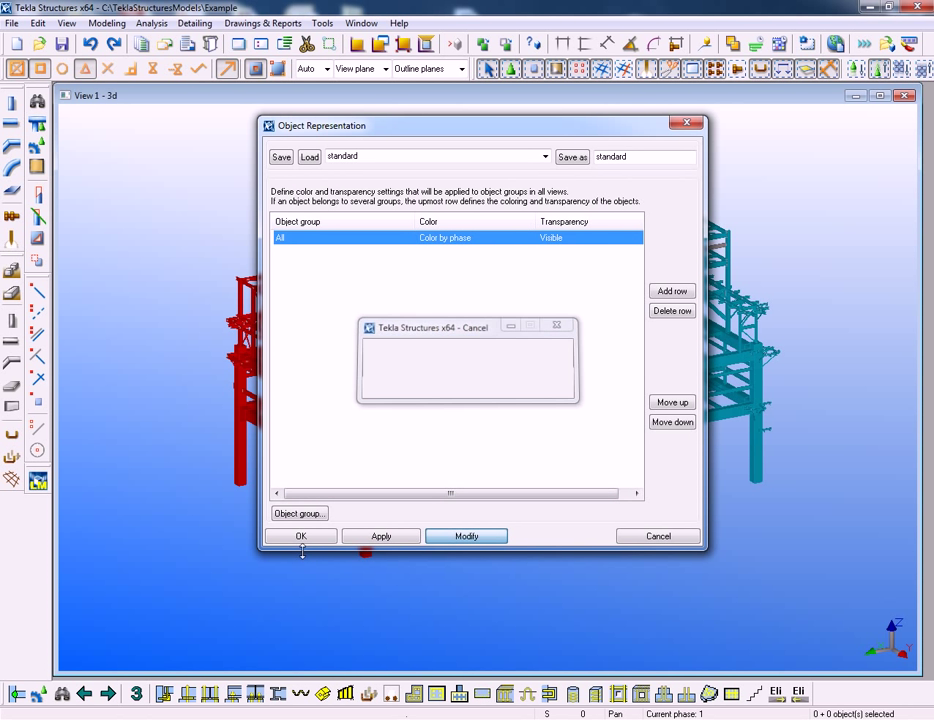
{"action": "left_click", "coordinate": [302, 537]}
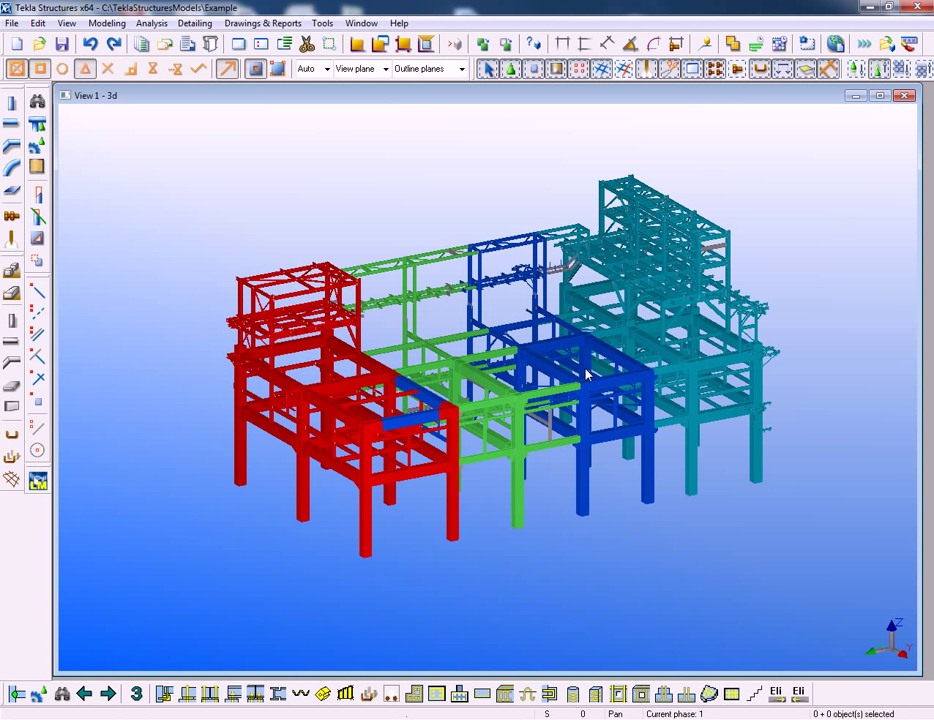
Step: Set the object representation of the All group back to Color by class and apply it to the model views
{"action": "left_click", "coordinate": [66, 22]}
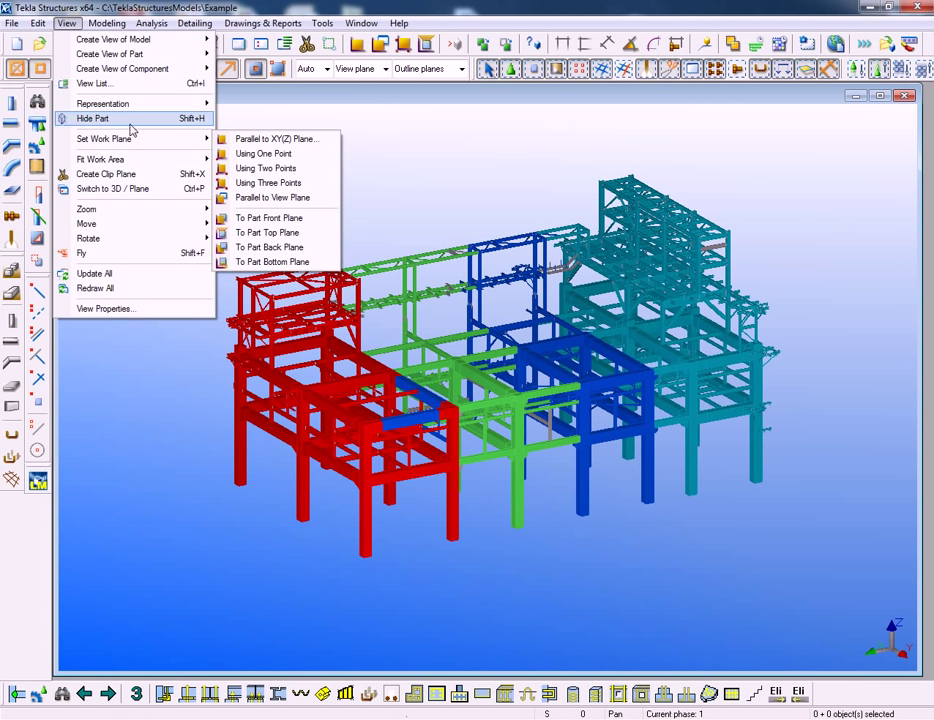
{"action": "mouse_move", "coordinate": [129, 104]}
{"action": "left_click", "coordinate": [290, 131]}
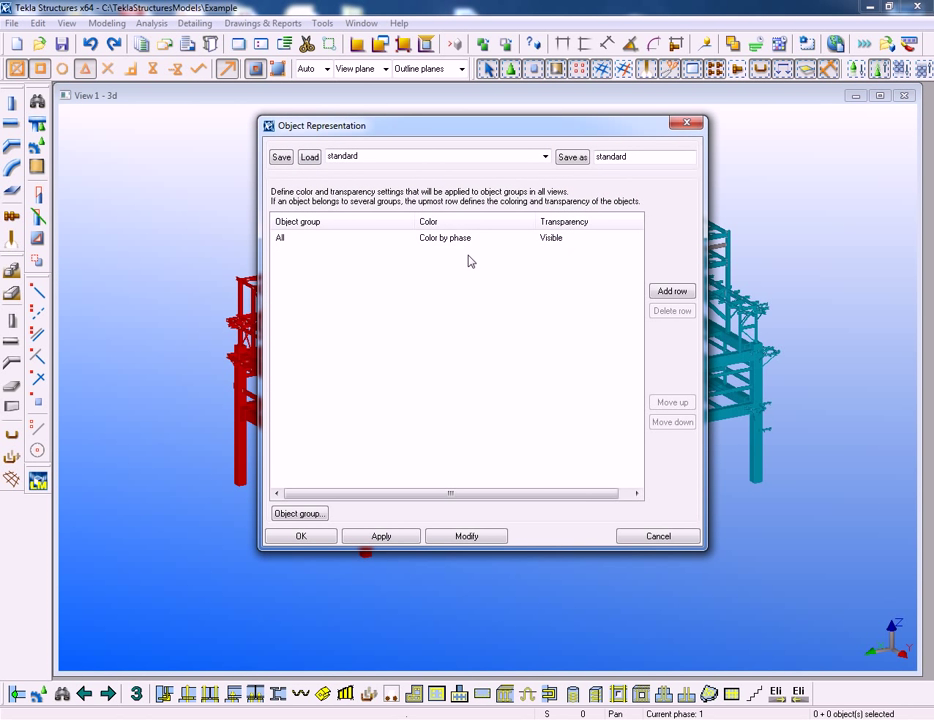
{"action": "left_click", "coordinate": [495, 239]}
{"action": "left_click", "coordinate": [527, 237]}
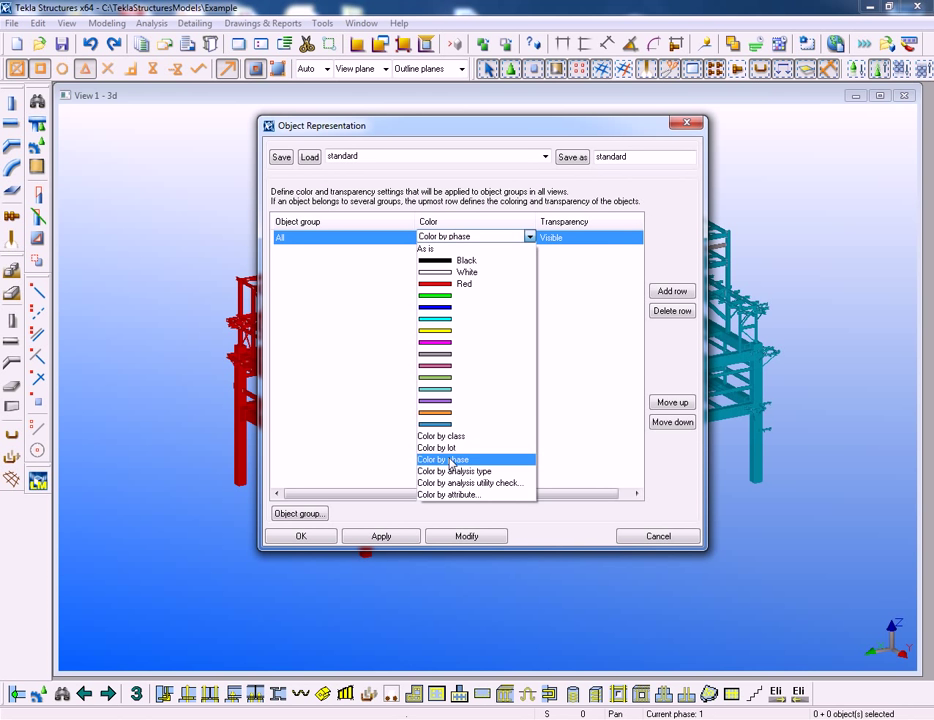
{"action": "left_click", "coordinate": [452, 436]}
{"action": "left_click", "coordinate": [444, 535]}
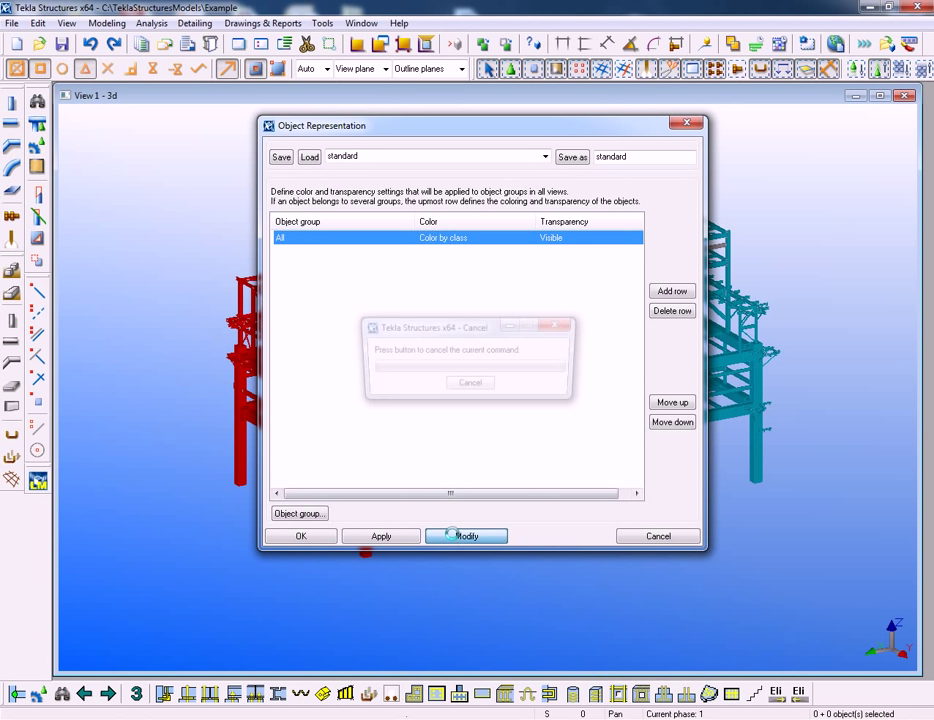
{"action": "left_click", "coordinate": [329, 540]}
Step: Review the model's project properties, such as project number, builder and dates, and accept them
{"action": "left_click", "coordinate": [12, 22]}
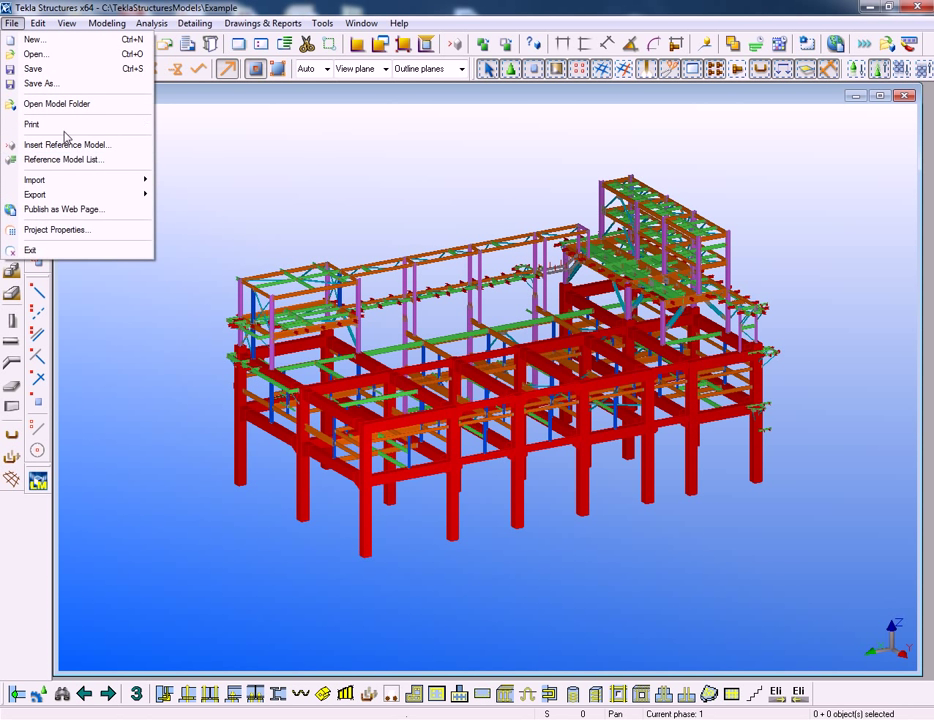
{"action": "left_click", "coordinate": [75, 229]}
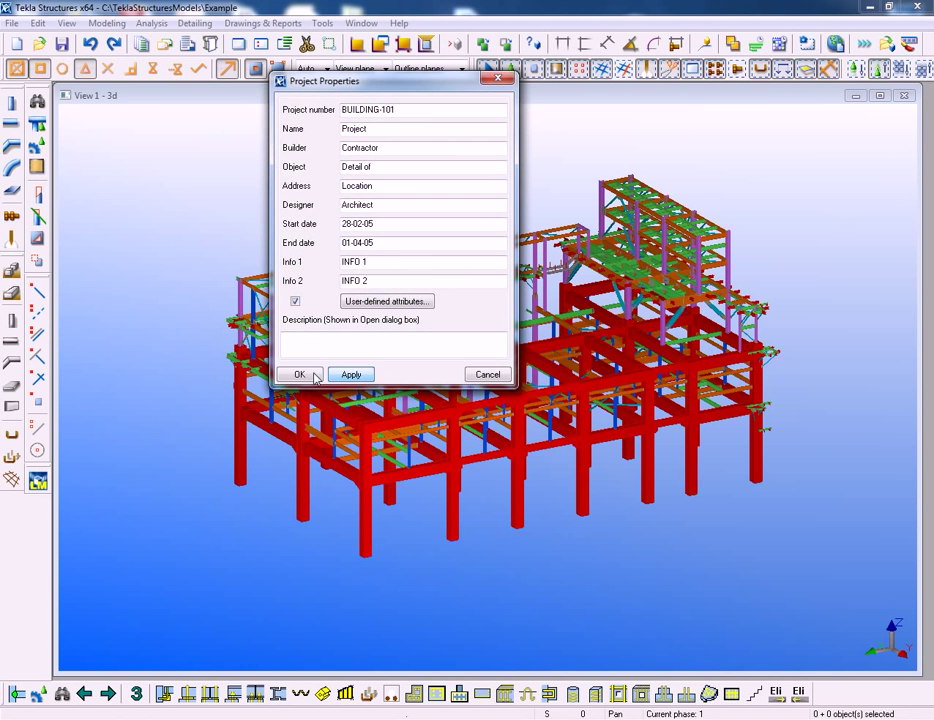
{"action": "left_click", "coordinate": [303, 375]}
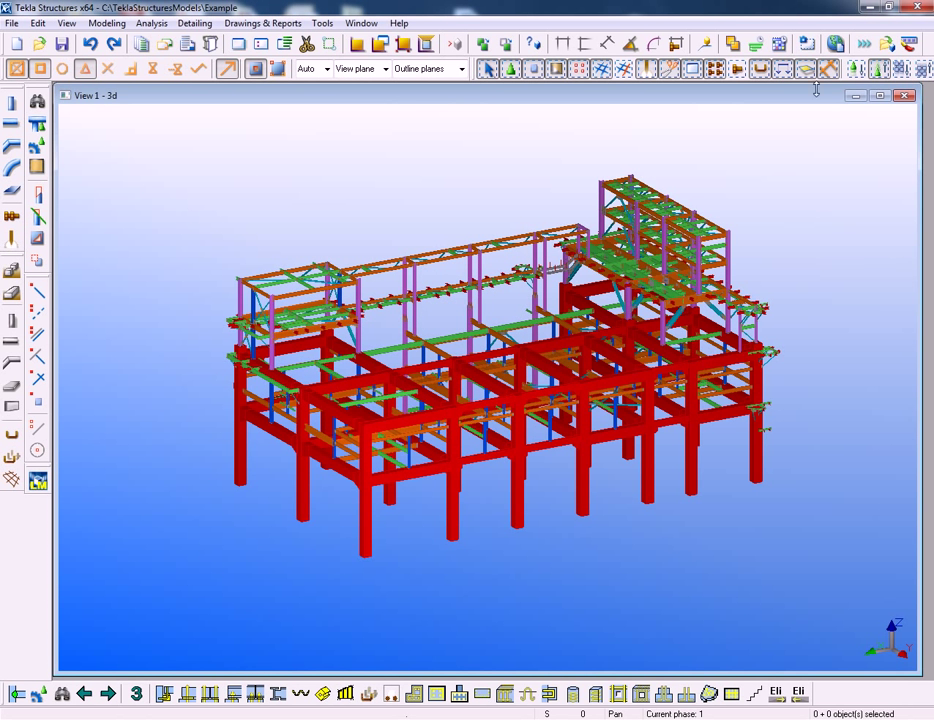
Step: Run the Steel-Projects_CNC_Export macro on the whole model with scribing of secondary parts
{"action": "left_click", "coordinate": [862, 46]}
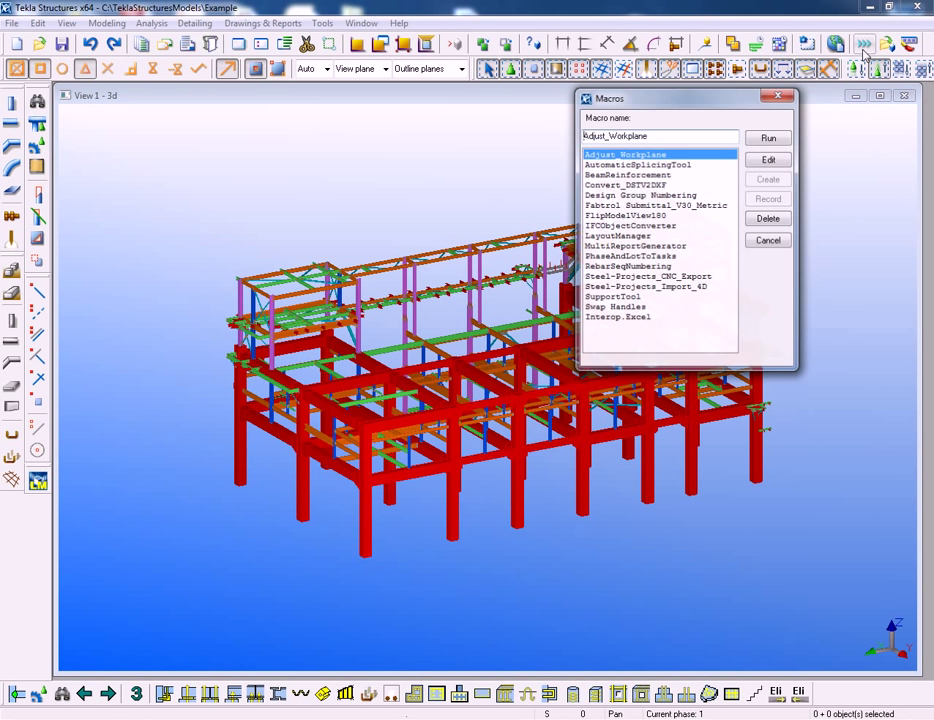
{"action": "left_click", "coordinate": [700, 278]}
{"action": "left_click", "coordinate": [770, 138]}
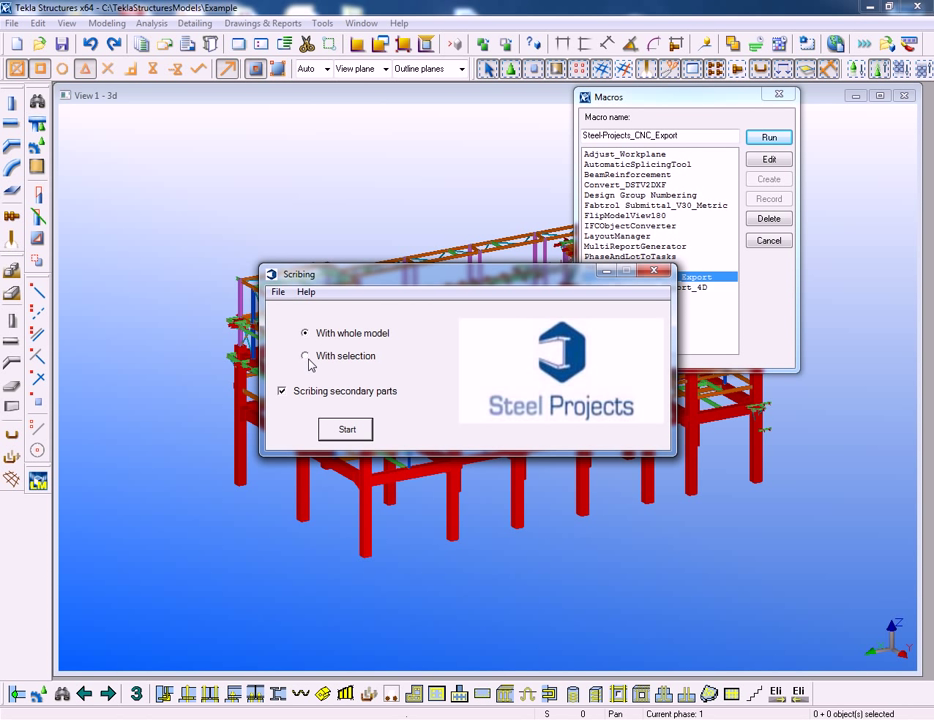
{"action": "left_click", "coordinate": [352, 433]}
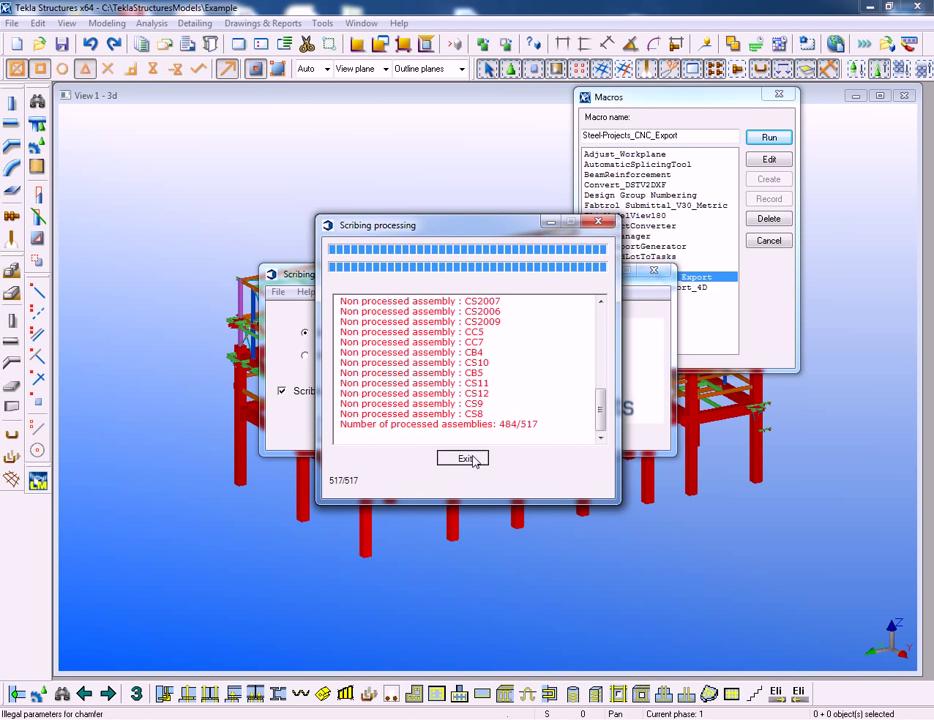
{"action": "left_click", "coordinate": [474, 459]}
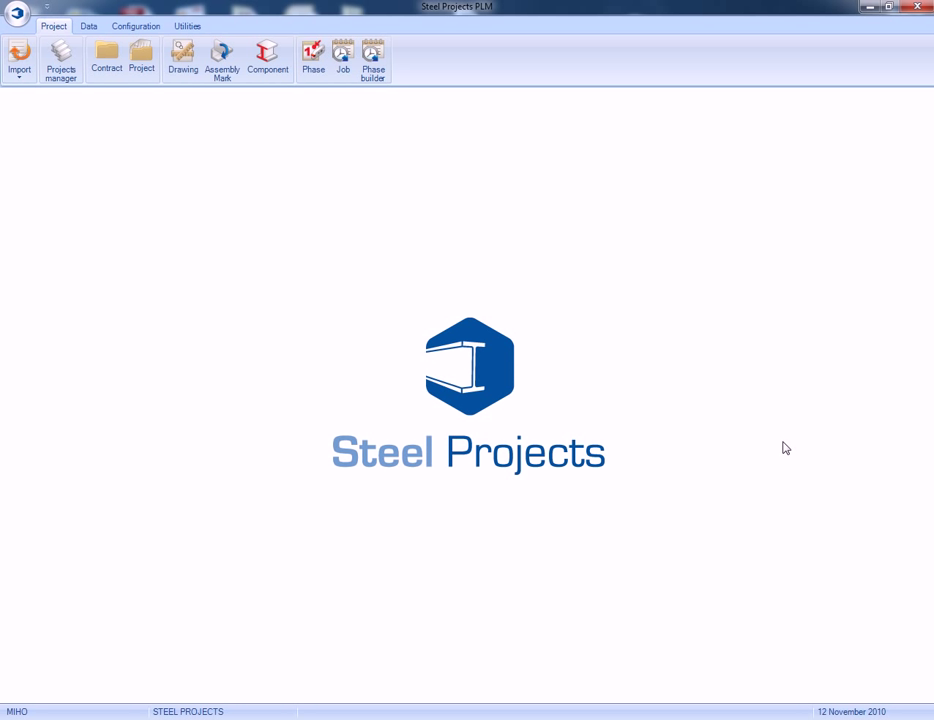
Step: In Steel Projects PLM, import the five BUILDING-101 XML files from the Example model folder
{"action": "left_click", "coordinate": [31, 85]}
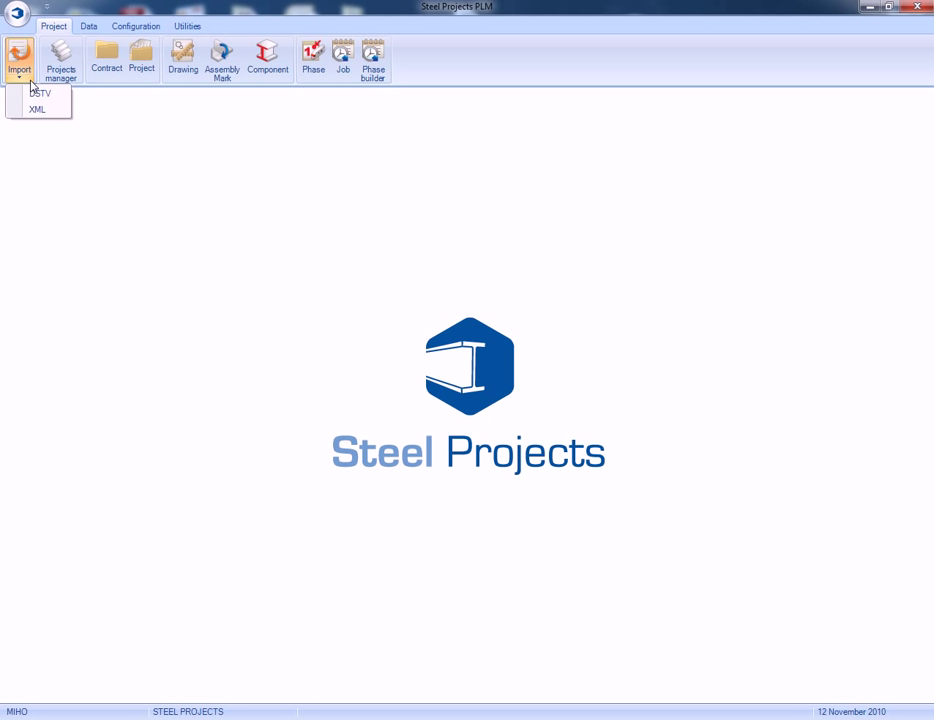
{"action": "left_click", "coordinate": [51, 112]}
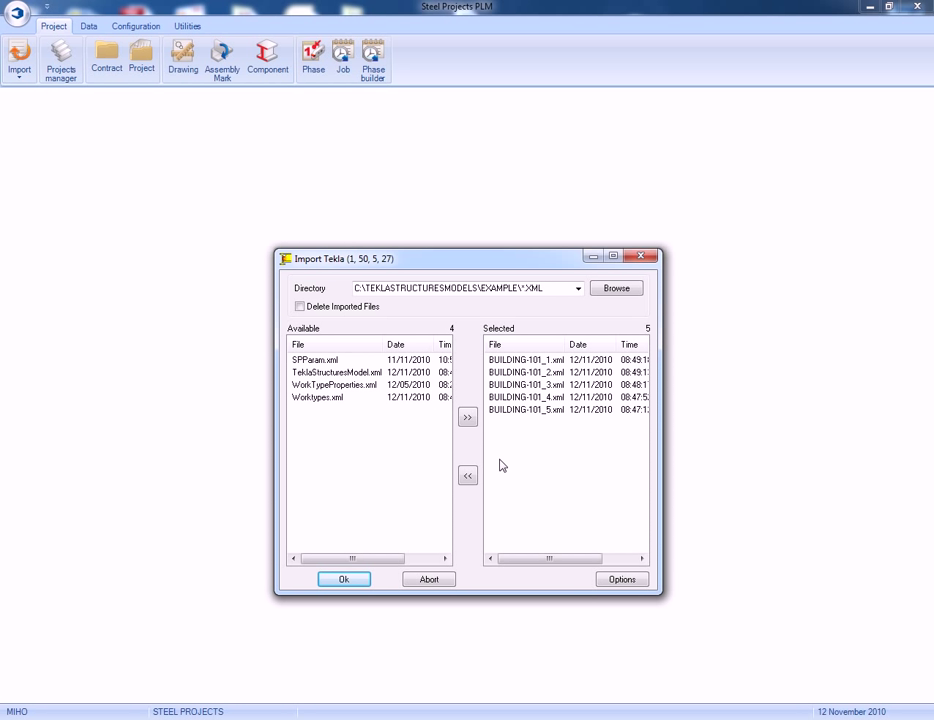
{"action": "left_click", "coordinate": [530, 372]}
{"action": "left_click", "coordinate": [367, 582]}
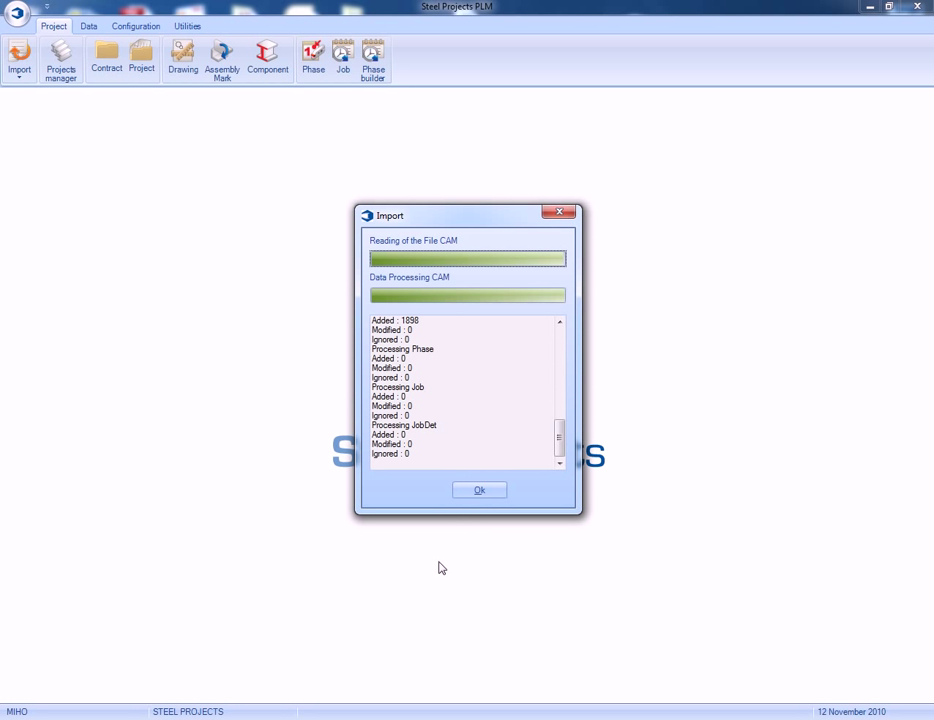
{"action": "left_click", "coordinate": [493, 495]}
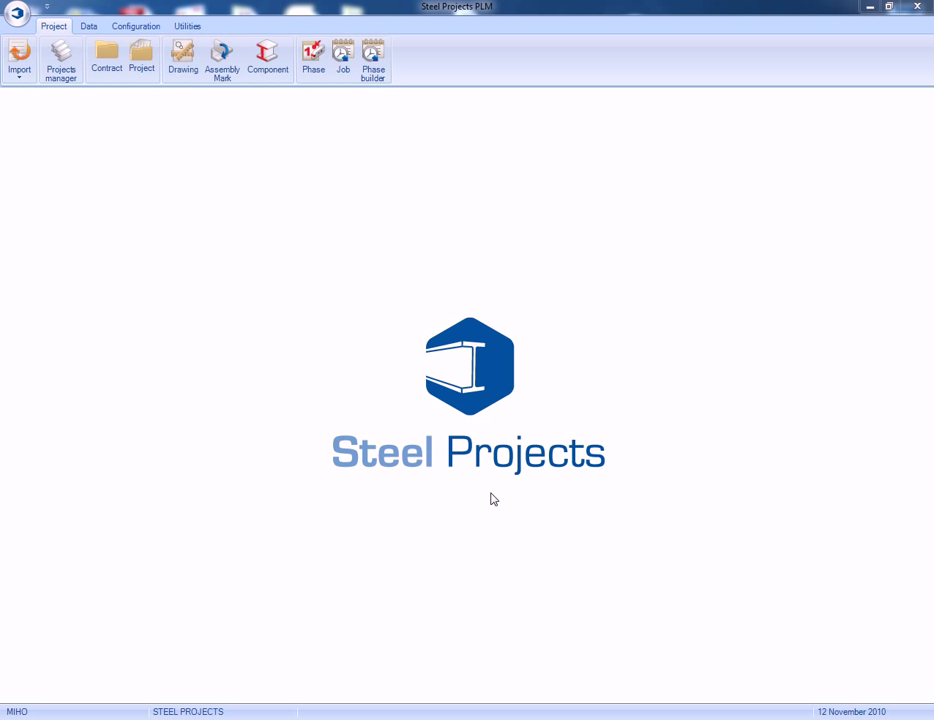
Step: Open the projects manager and examine the previews of successive BUILDING-101 parts, ending on component 107
{"action": "left_click", "coordinate": [56, 52]}
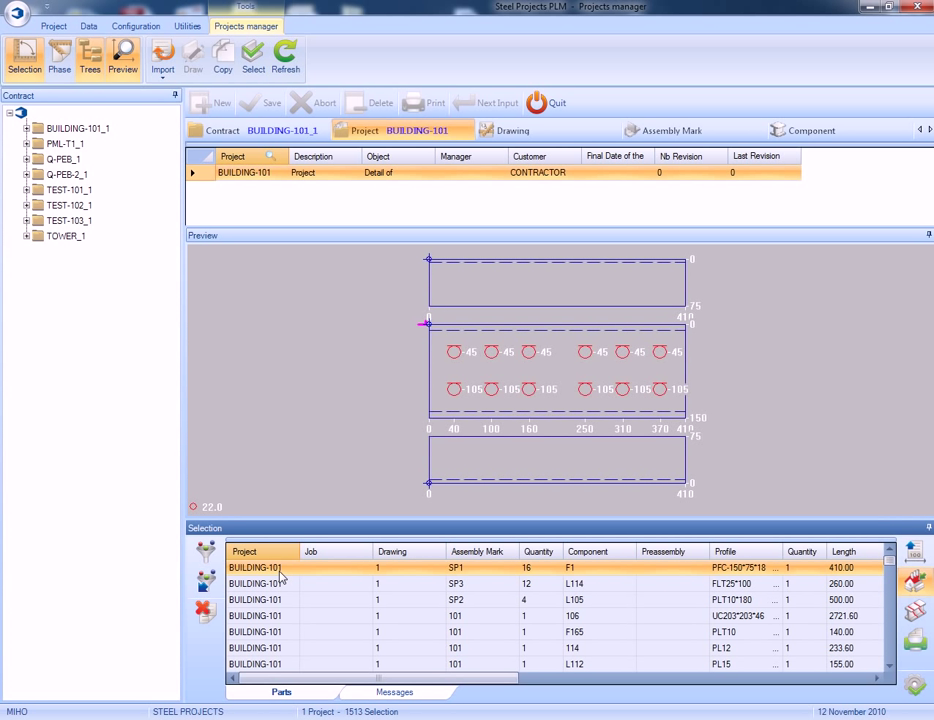
{"action": "key", "text": "Down"}
{"action": "key", "text": "Down"}
{"action": "key", "text": "Down"}
{"action": "key", "text": "Down"}
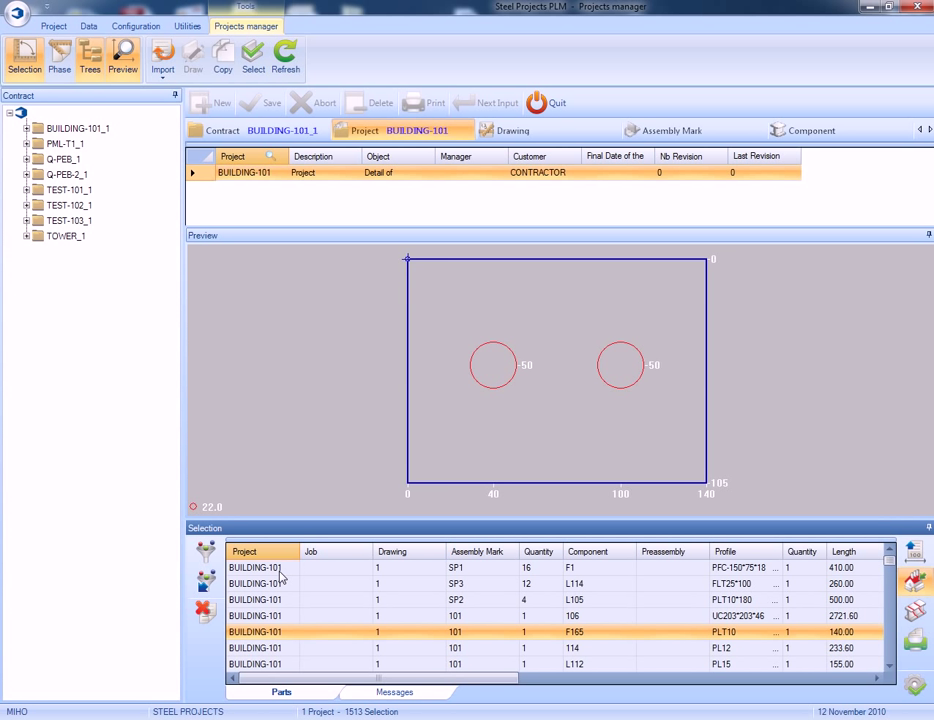
{"action": "key", "text": "Down"}
{"action": "key", "text": "Down"}
{"action": "key", "text": "Down"}
{"action": "key", "text": "Down"}
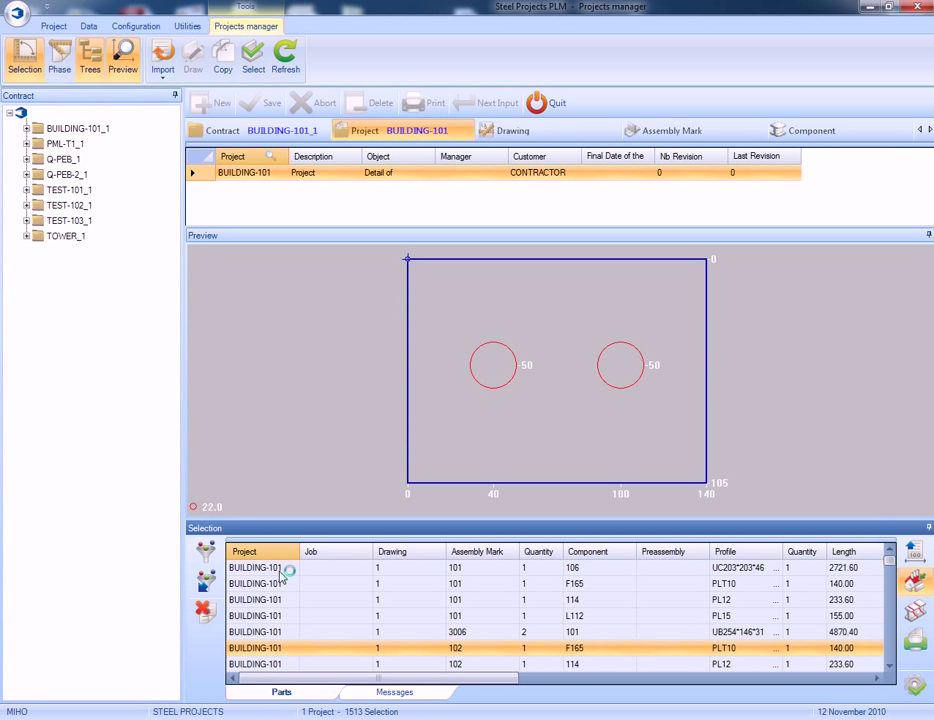
{"action": "key", "text": "Down"}
{"action": "key", "text": "Down"}
{"action": "key", "text": "Down"}
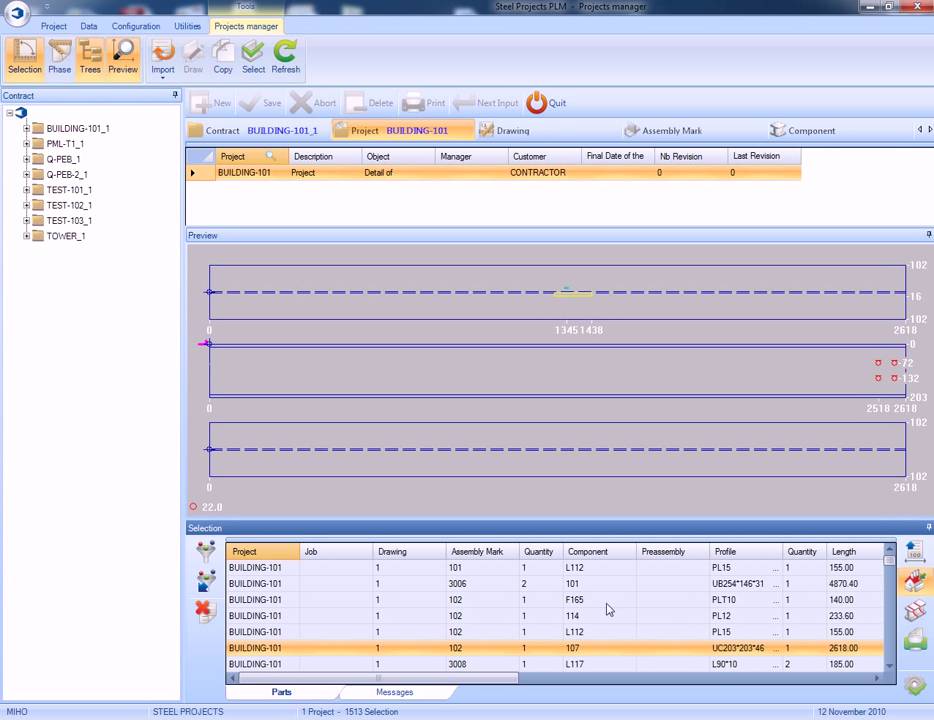
Step: Send the BUILDING-101 parts to WinSer and launch the production cycle for that contract
{"action": "left_click", "coordinate": [918, 687]}
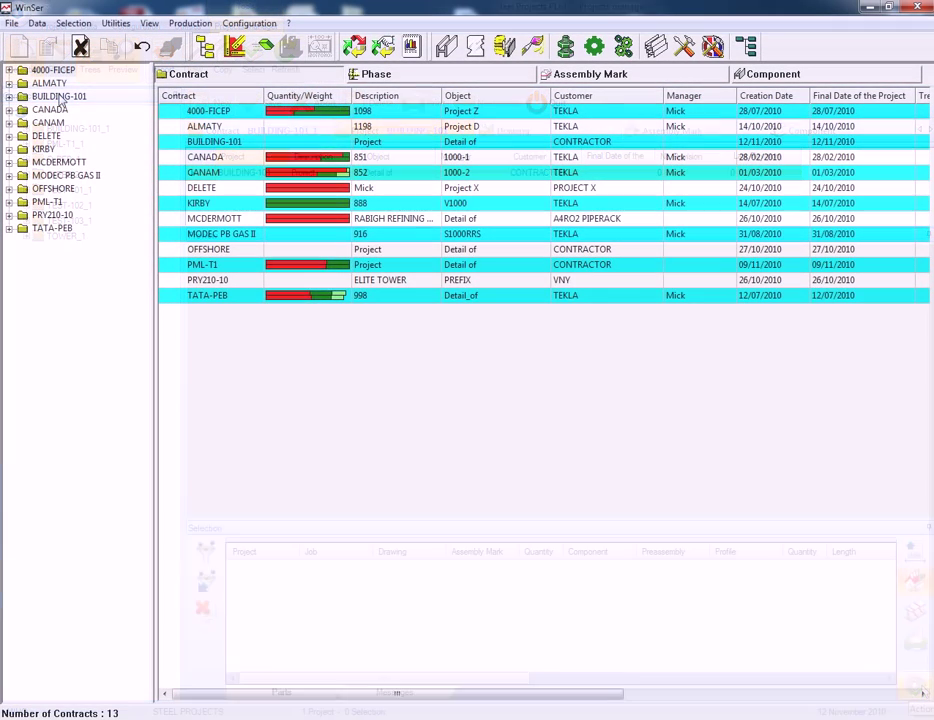
{"action": "left_click", "coordinate": [58, 96]}
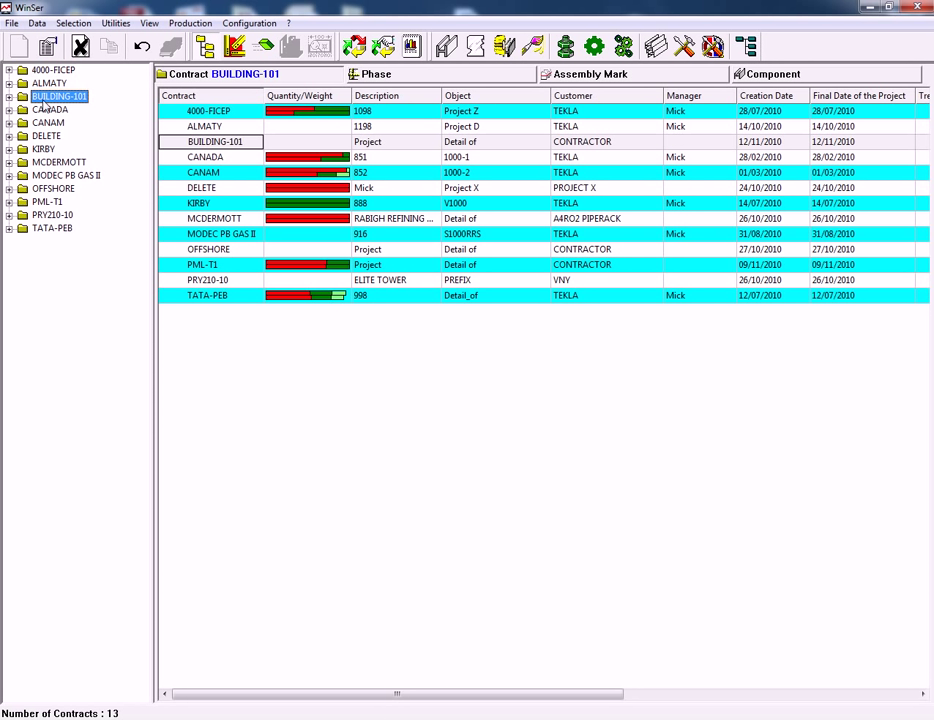
{"action": "left_click", "coordinate": [9, 96]}
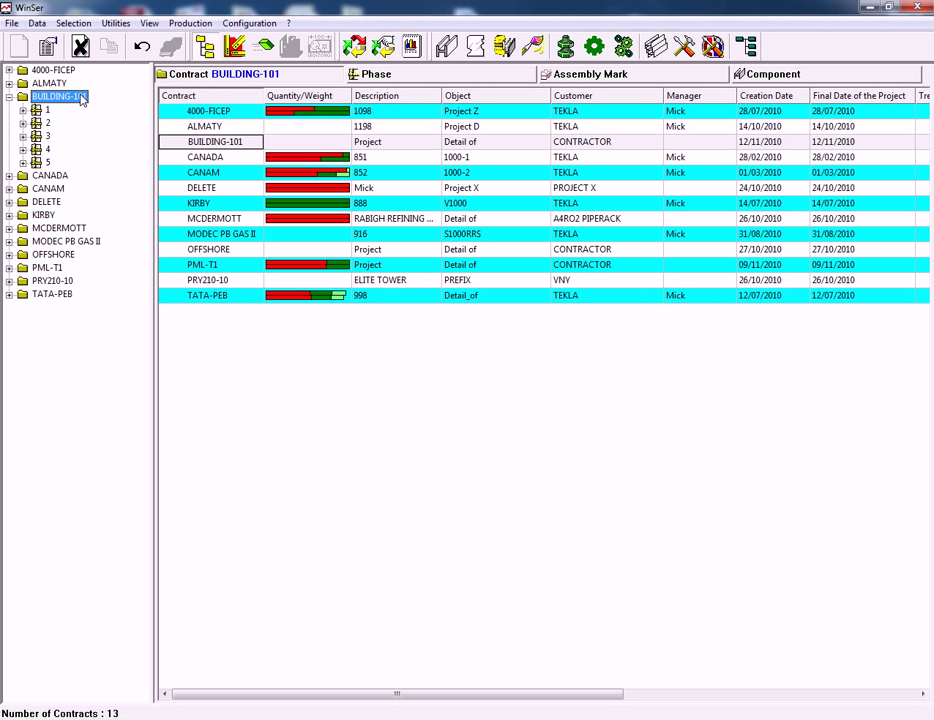
{"action": "left_click", "coordinate": [74, 98]}
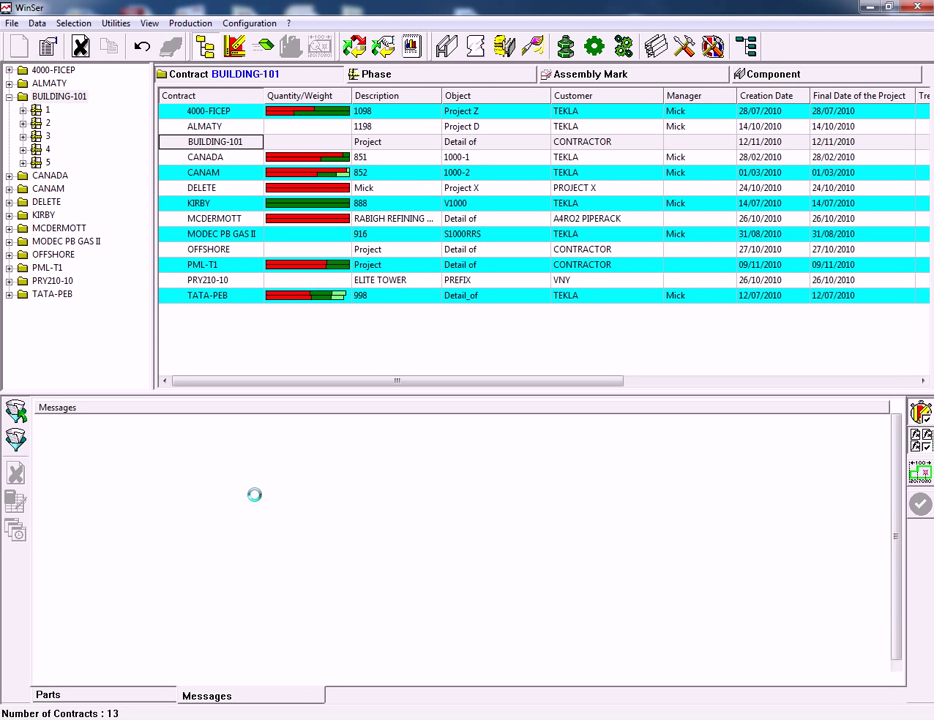
{"action": "left_click", "coordinate": [924, 511]}
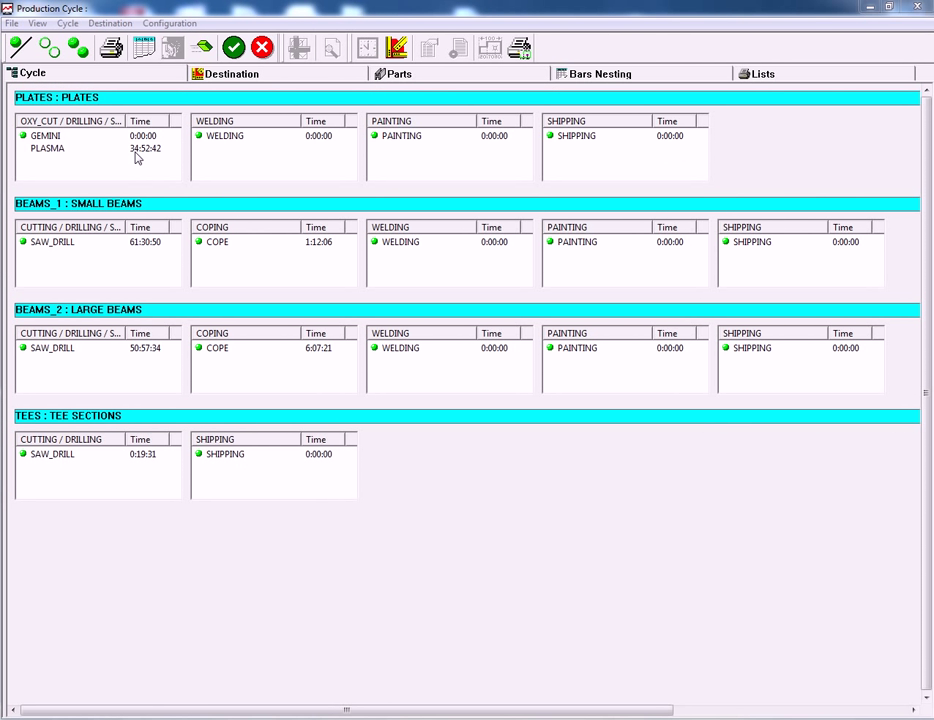
Step: Examine the first-machine times for plates, small beams, large beams and tee sections in the production cycle
{"action": "left_click", "coordinate": [135, 149]}
{"action": "left_click", "coordinate": [149, 244]}
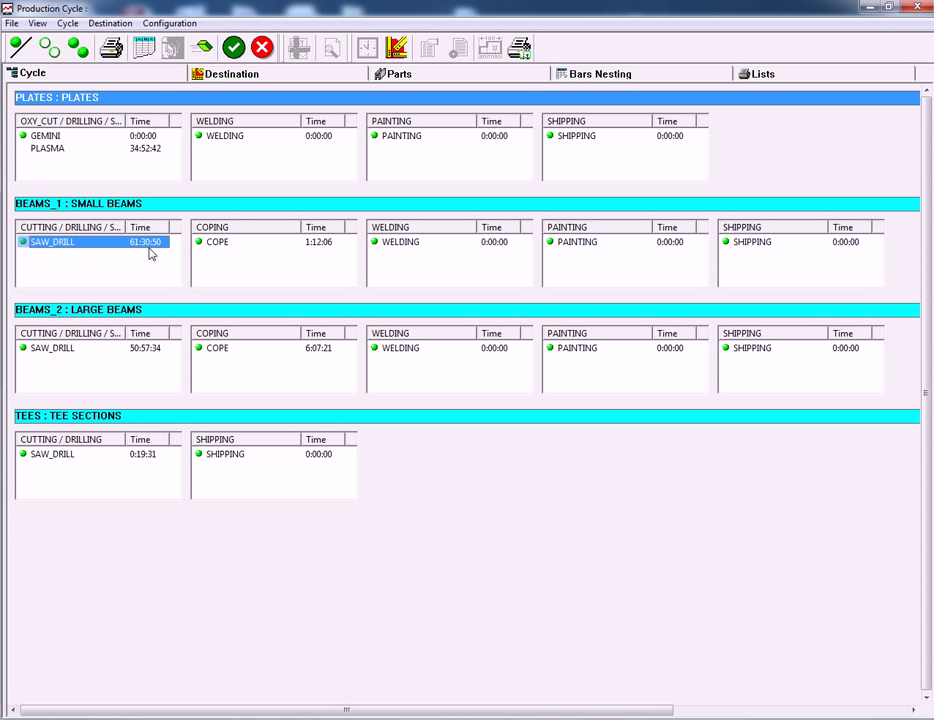
{"action": "left_click", "coordinate": [145, 349]}
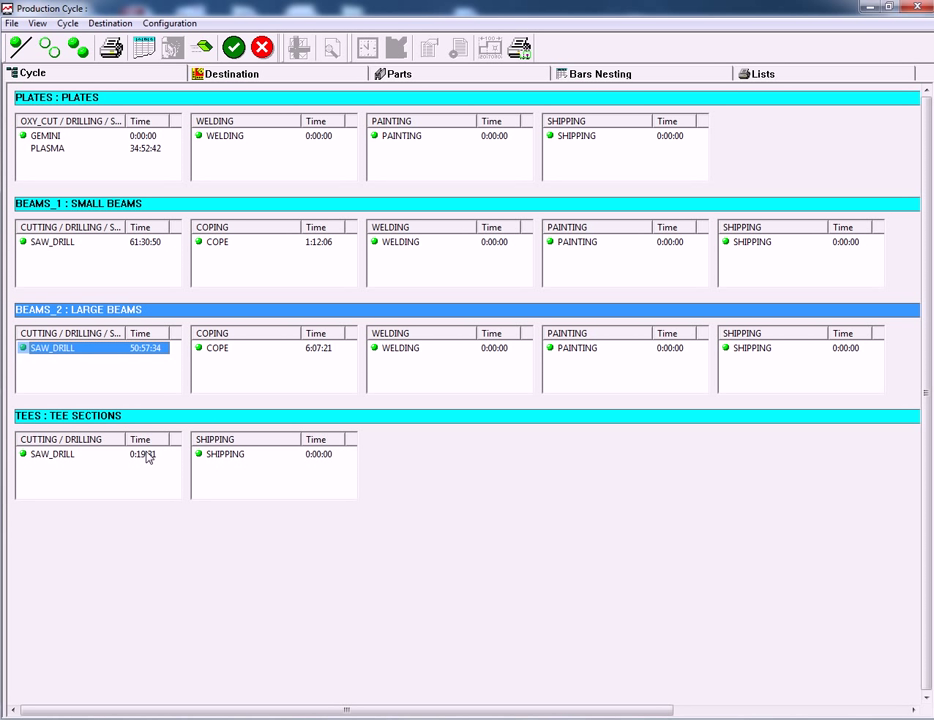
{"action": "left_click", "coordinate": [148, 456]}
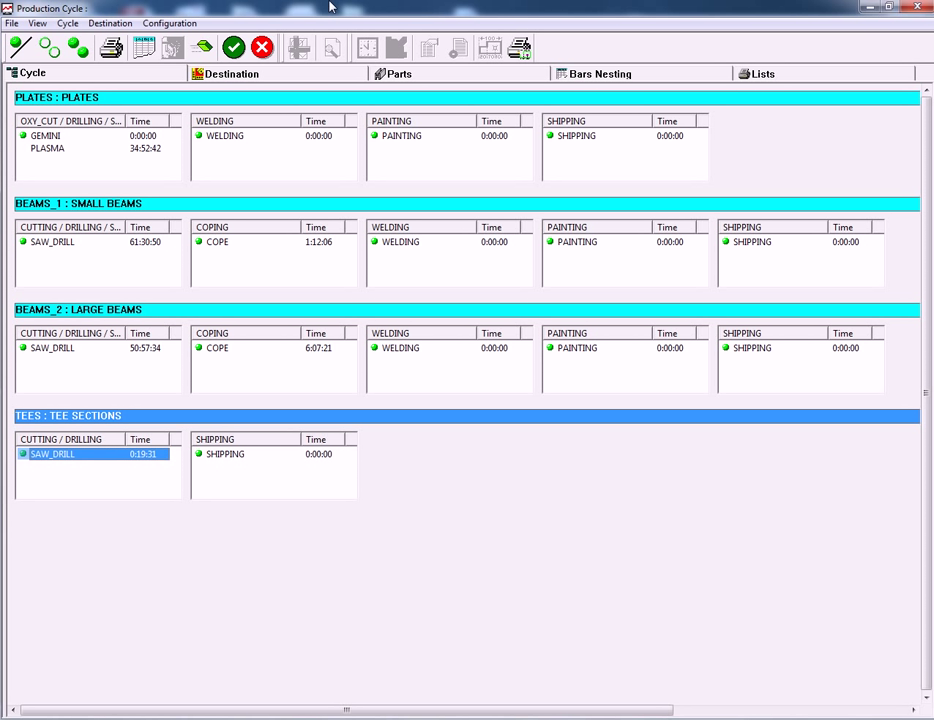
Step: Nest the bars with the Standard - Type 1 optimisation, maximizing same components number and optimizing tool change
{"action": "left_click", "coordinate": [143, 47]}
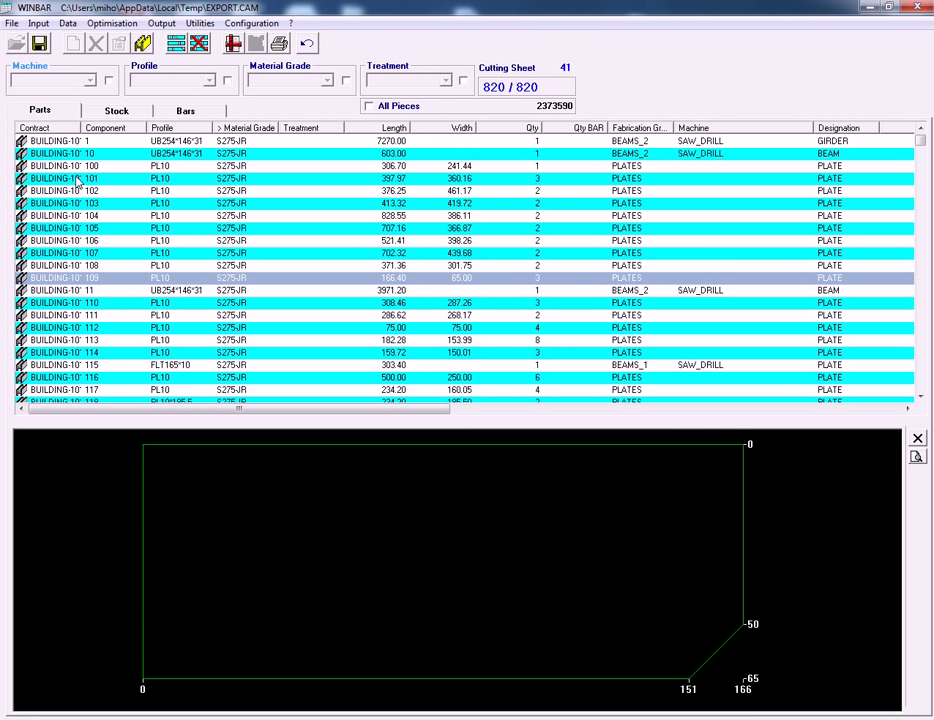
{"action": "left_click", "coordinate": [143, 44]}
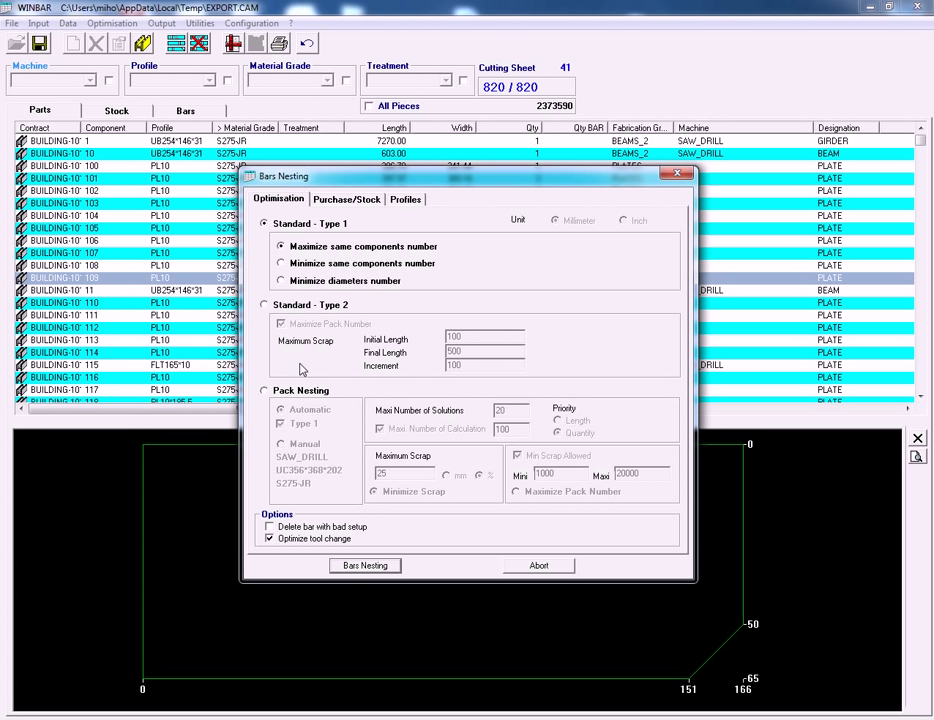
{"action": "left_click", "coordinate": [363, 566]}
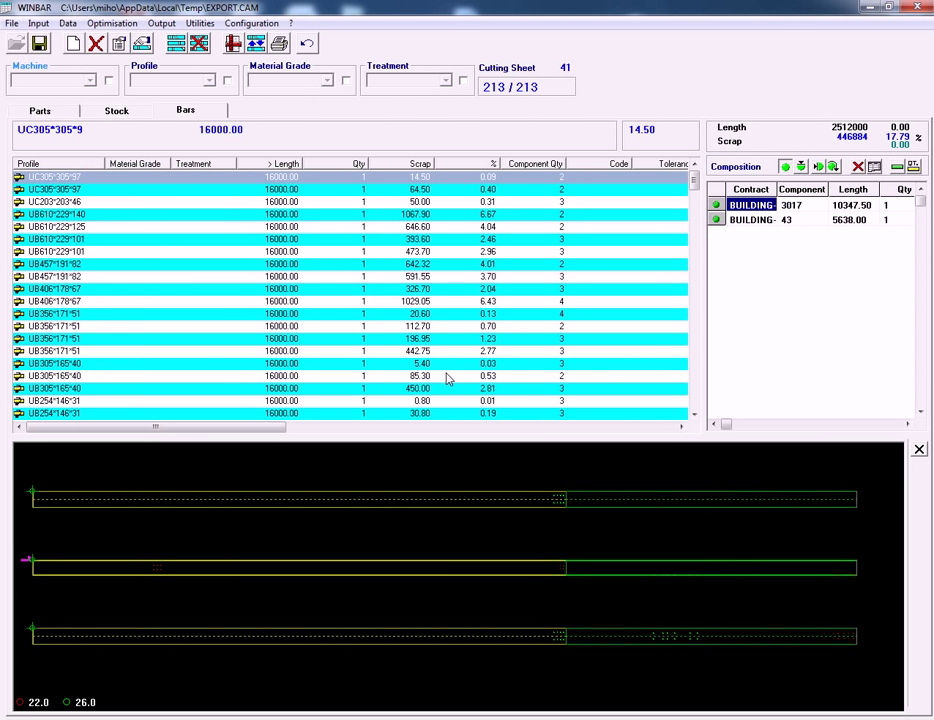
Step: Review successive nested bars and inspect the UB610*229*125 bar layout in the full graphic view
{"action": "left_click", "coordinate": [289, 194]}
{"action": "key", "text": "Down"}
{"action": "key", "text": "Down"}
{"action": "key", "text": "Down"}
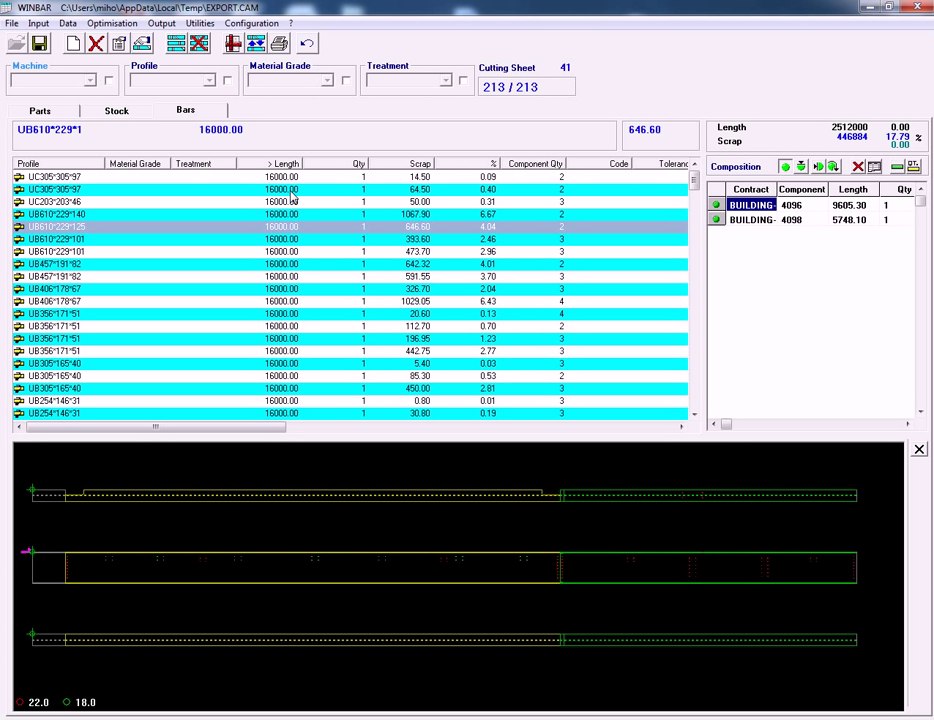
{"action": "left_click", "coordinate": [174, 44]}
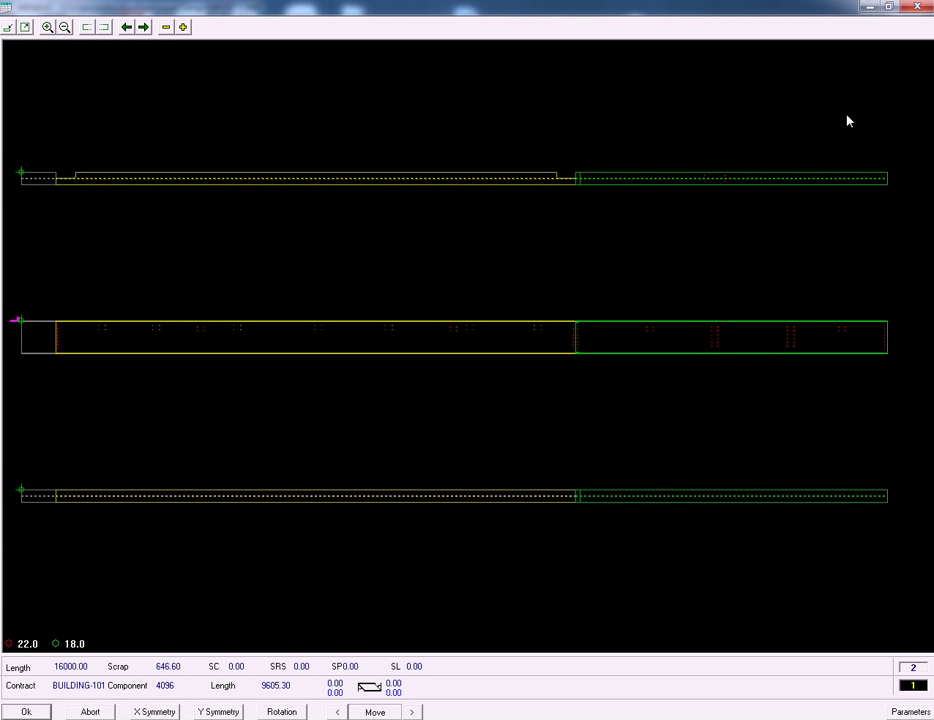
{"action": "left_click", "coordinate": [918, 6]}
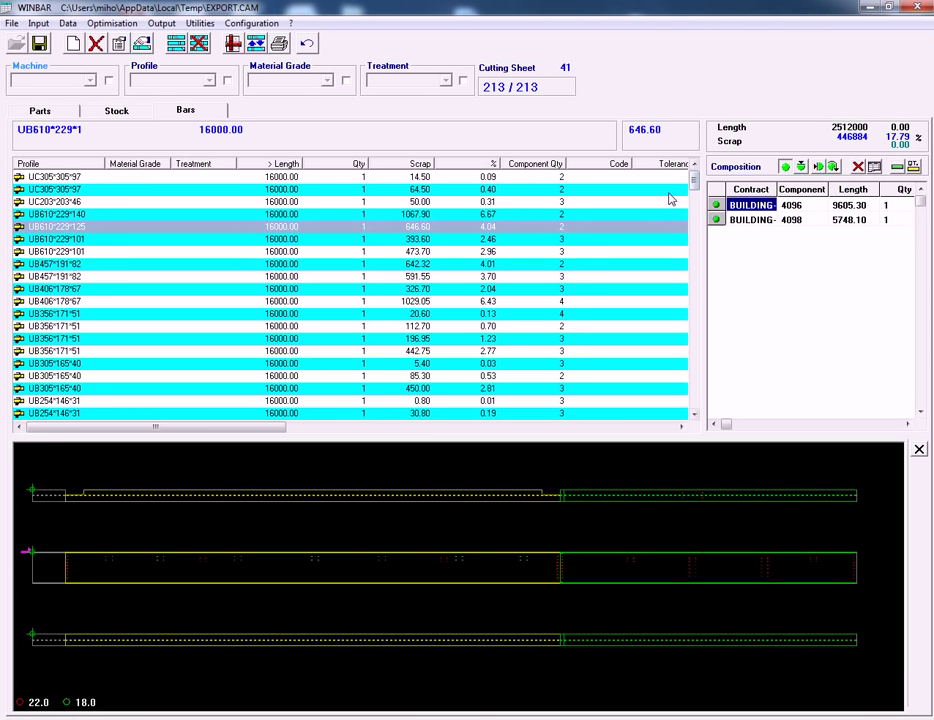
Step: Review the plate parts left out of the bar nesting and preview several of them, starting with component 100
{"action": "left_click", "coordinate": [64, 113]}
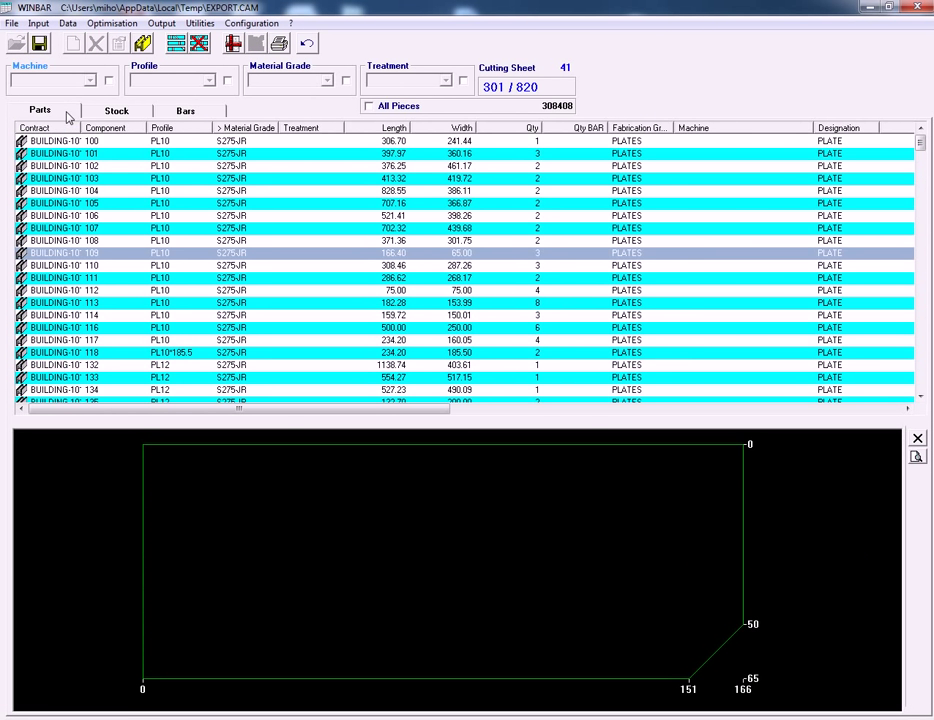
{"action": "left_click", "coordinate": [94, 144]}
{"action": "left_click", "coordinate": [99, 155]}
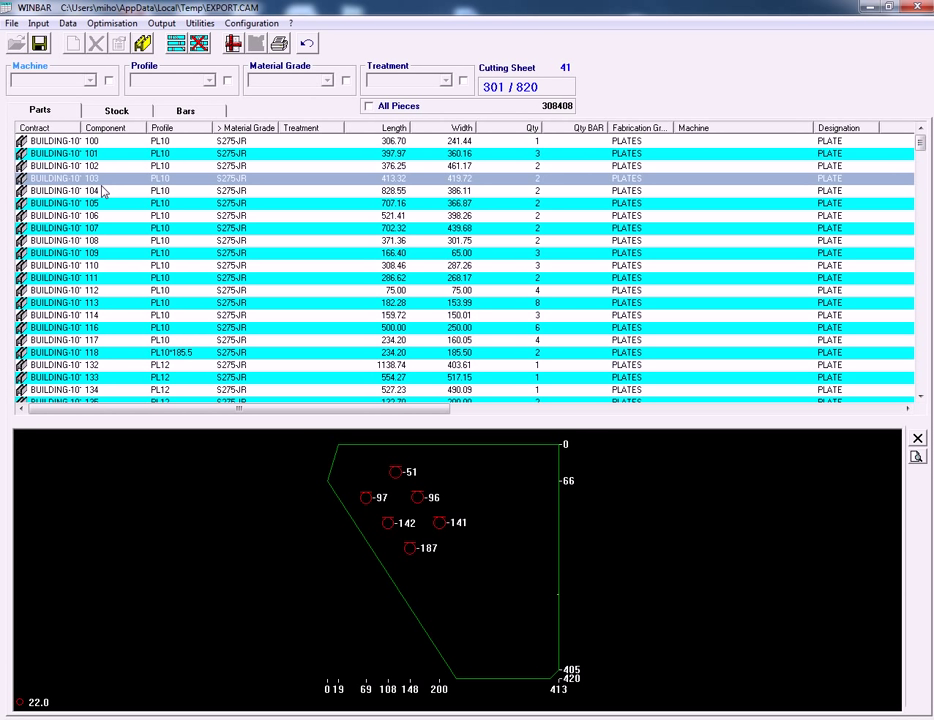
{"action": "left_click", "coordinate": [104, 215]}
{"action": "left_click", "coordinate": [100, 241]}
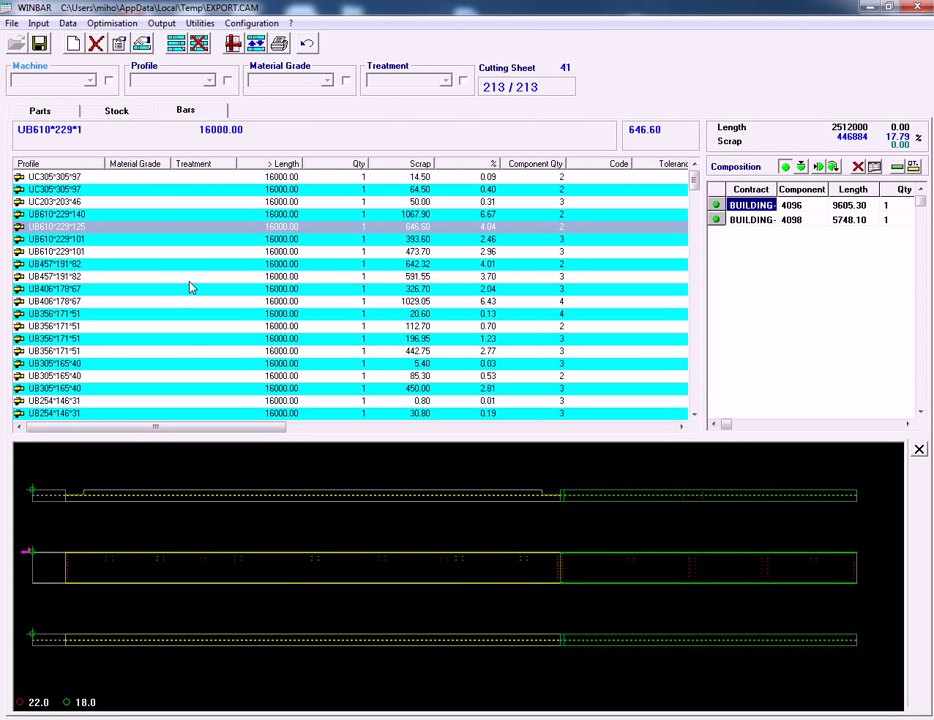
Step: Close the bar nesting and transfer its results back to the production cycle for time calculation
{"action": "left_click", "coordinate": [916, 7]}
{"action": "left_click", "coordinate": [412, 419]}
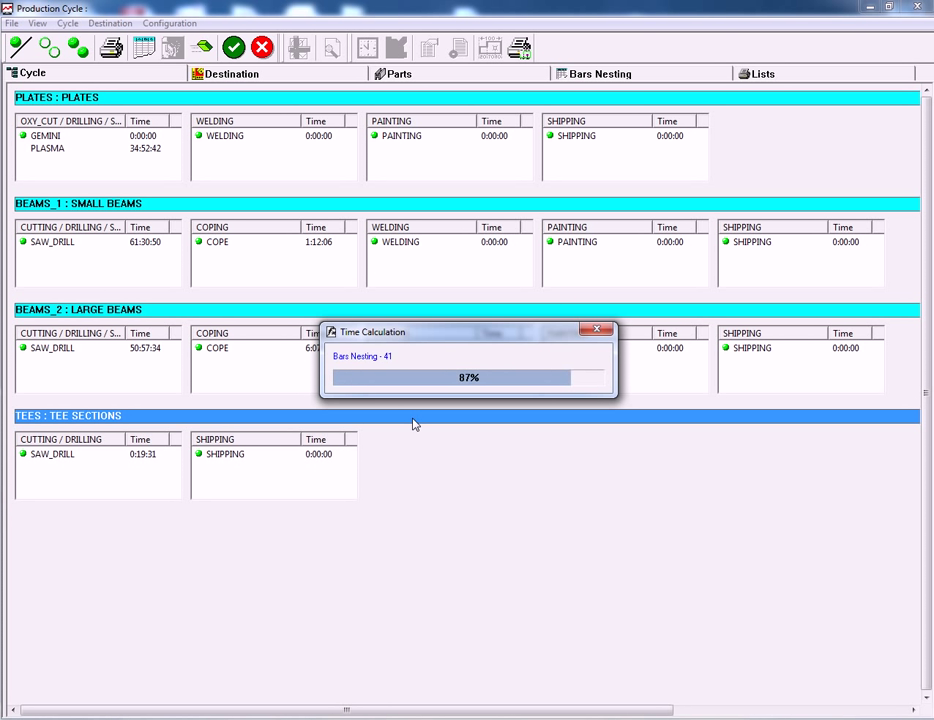
Step: Preview the Bars Nesting Results Bar Code report and look through its pages
{"action": "left_click", "coordinate": [676, 76]}
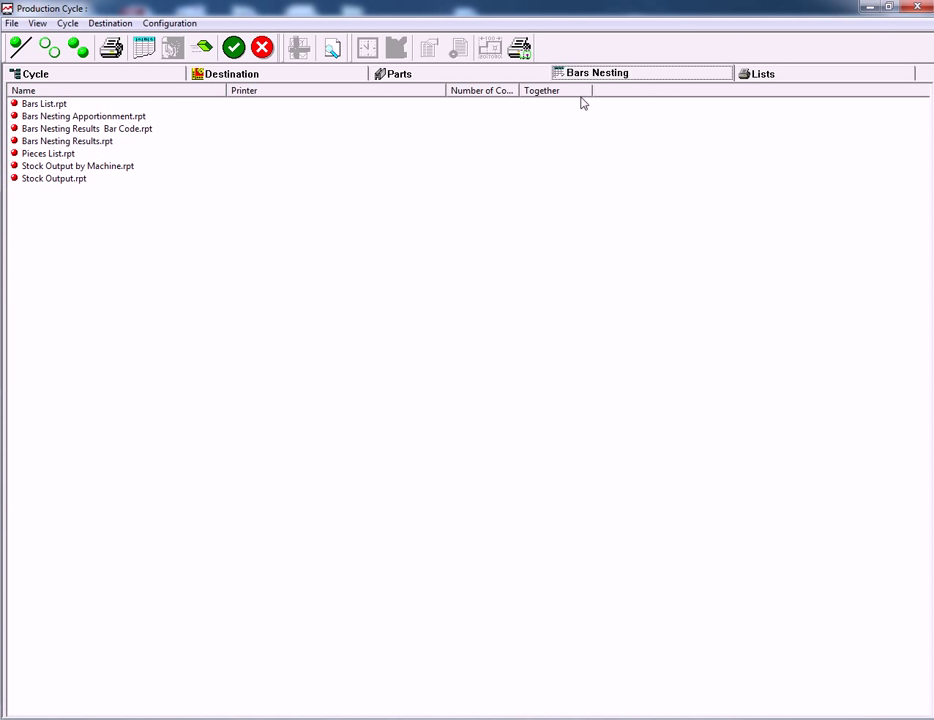
{"action": "left_click", "coordinate": [75, 142]}
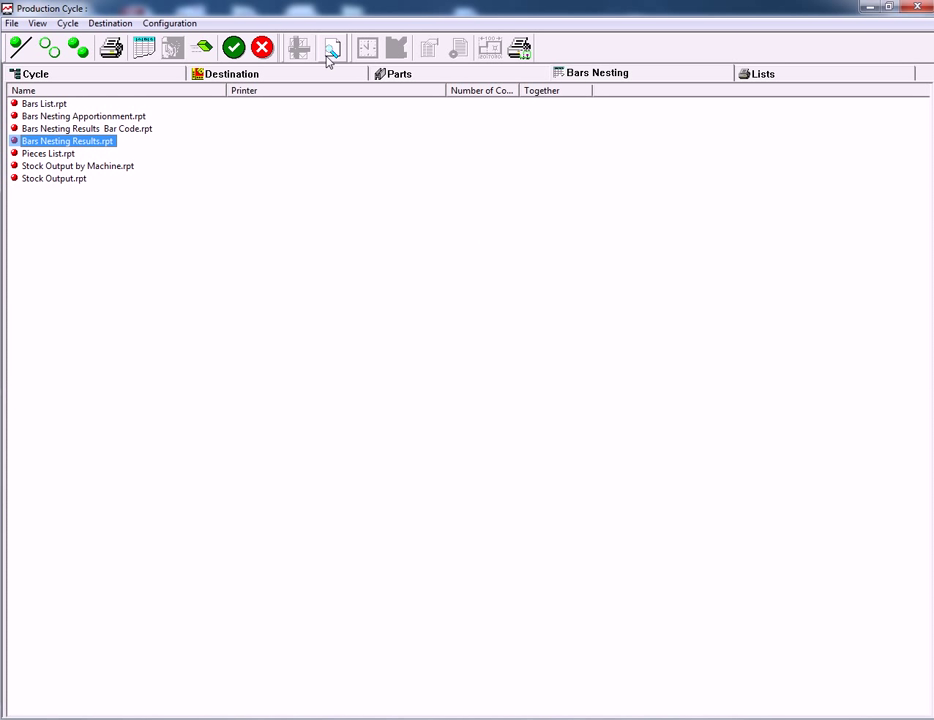
{"action": "left_click", "coordinate": [127, 131]}
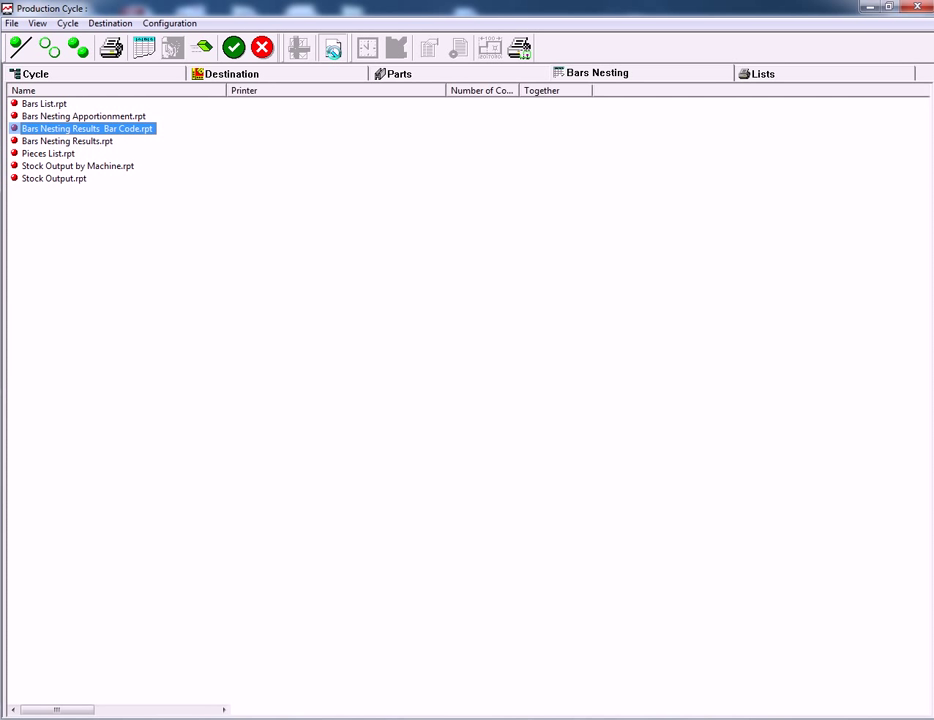
{"action": "left_click", "coordinate": [333, 50]}
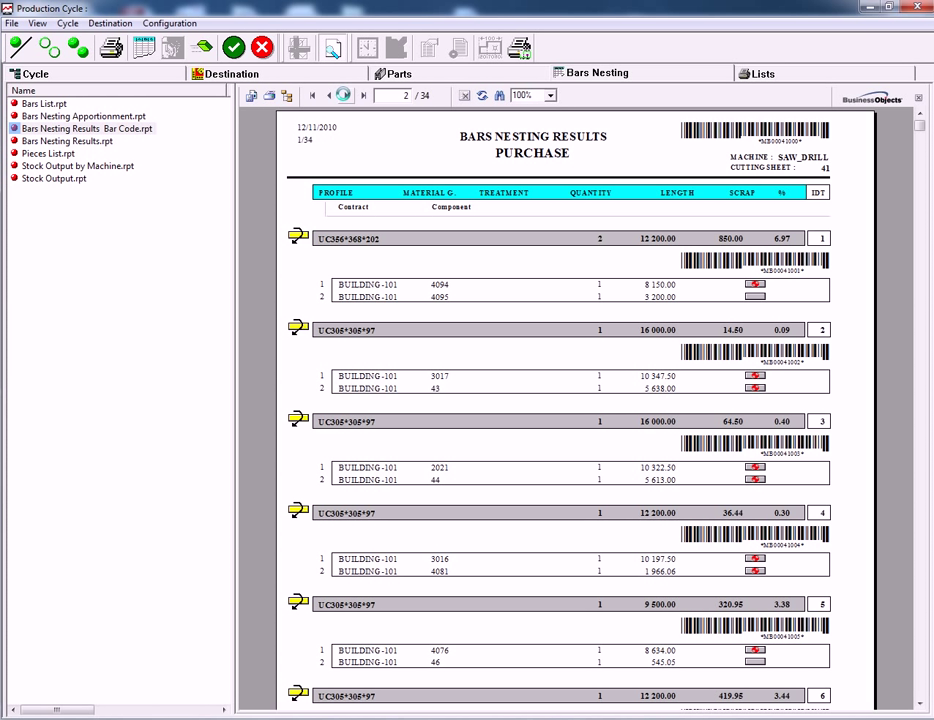
{"action": "left_click", "coordinate": [347, 96]}
{"action": "left_click", "coordinate": [347, 96]}
{"action": "left_click", "coordinate": [347, 96]}
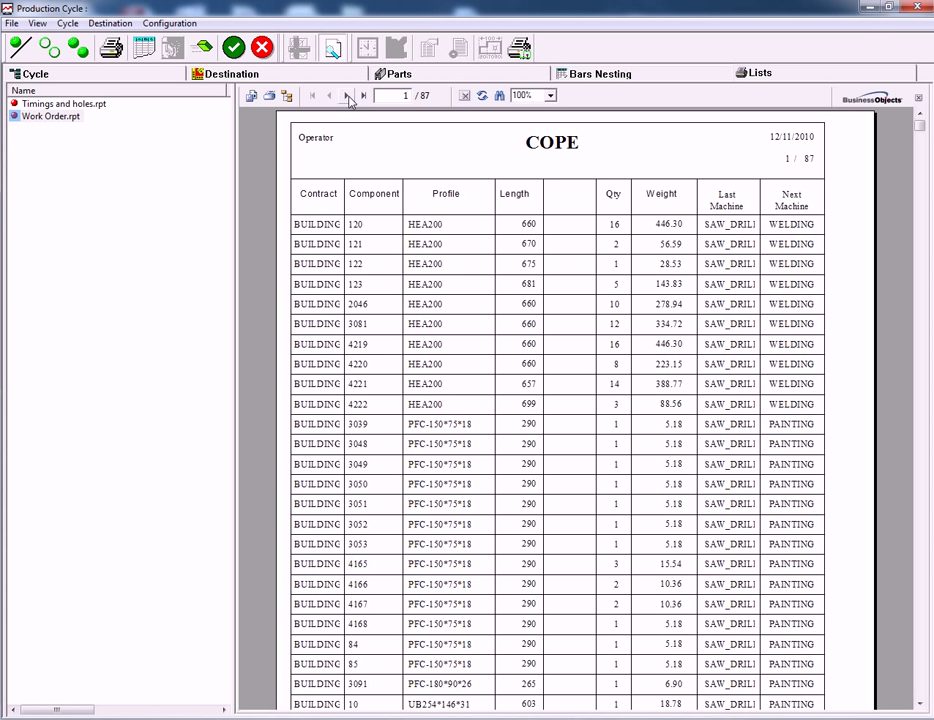
Step: Look through the Work Order report for the machine work lists, including COPE, SHIPPING and WELDING
{"action": "left_click", "coordinate": [347, 96]}
{"action": "left_click", "coordinate": [347, 96]}
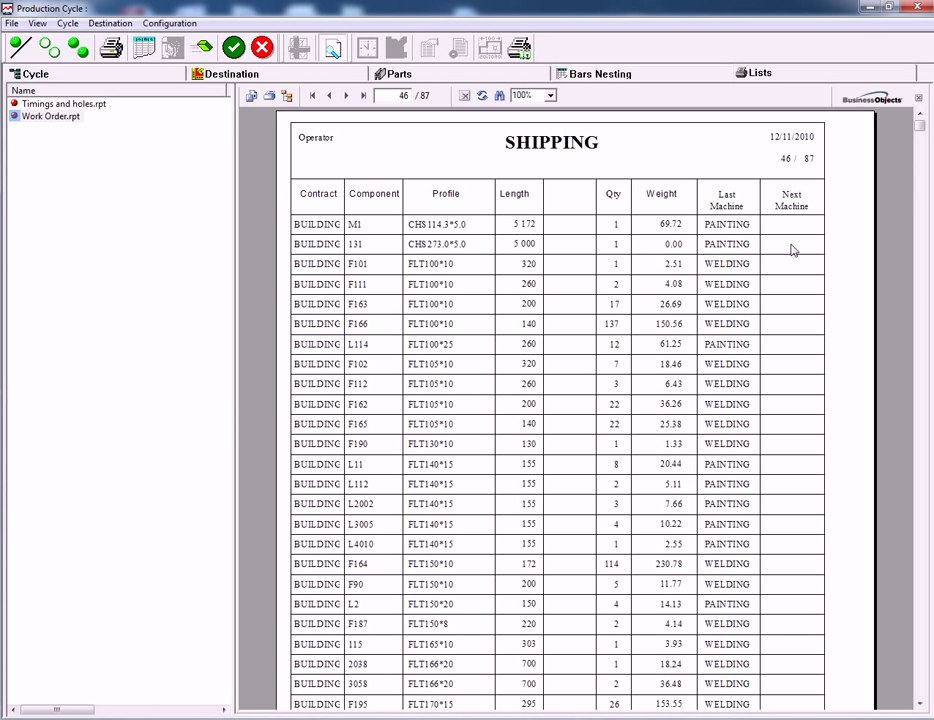
{"action": "left_click", "coordinate": [925, 592]}
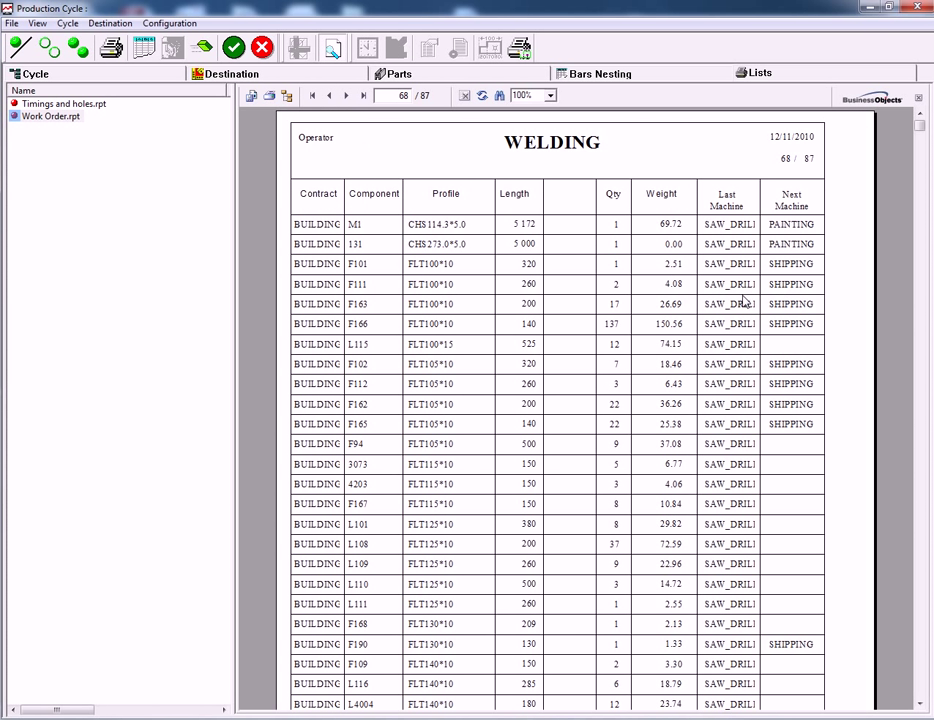
Step: Return to the cycle overview and validate the production cycle
{"action": "left_click", "coordinate": [163, 76]}
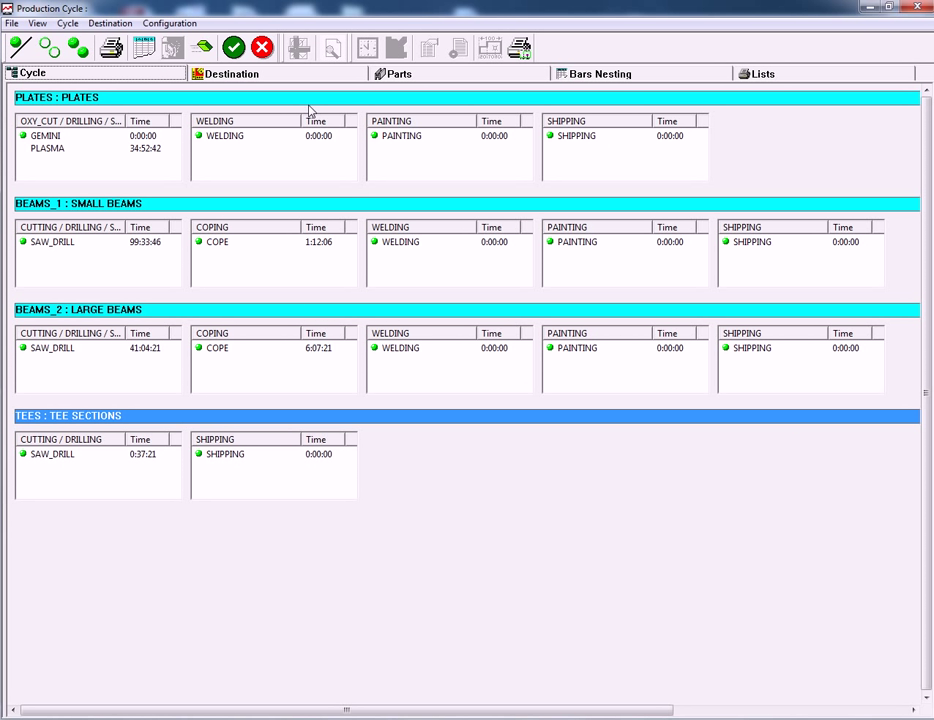
{"action": "left_click", "coordinate": [237, 52]}
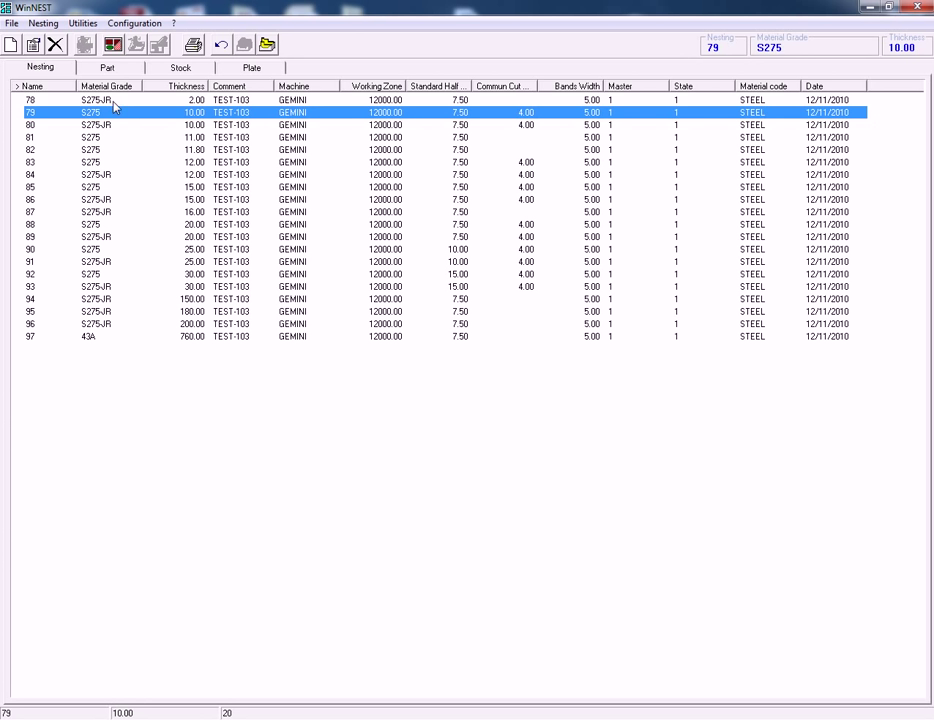
Step: Review the parts of plate nesting 79 and set the quantity of its 6000 x 2000 stock plate to 40
{"action": "left_click", "coordinate": [118, 68]}
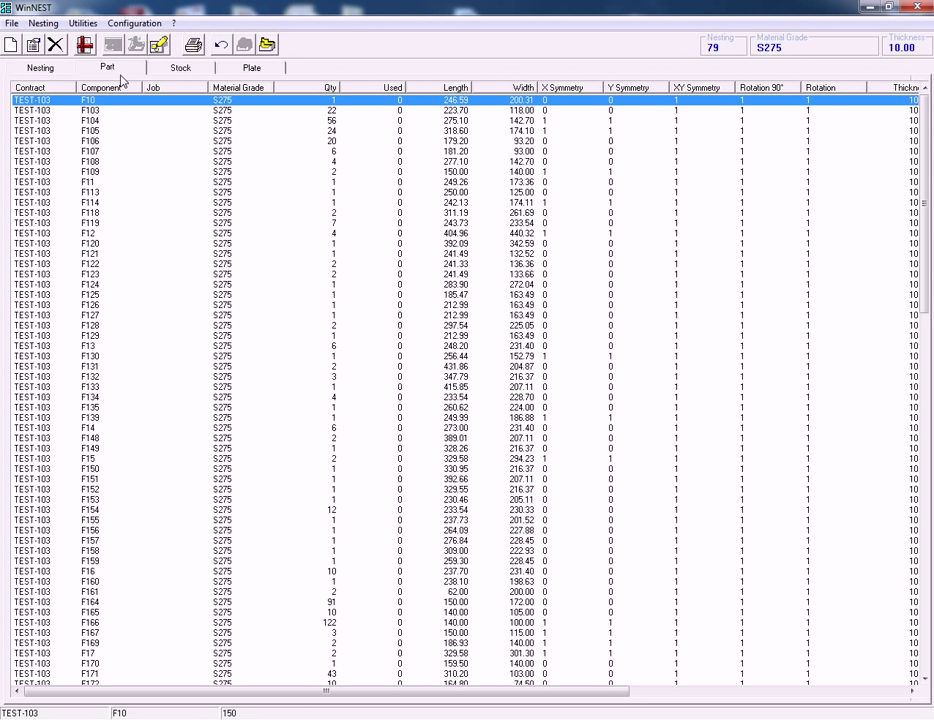
{"action": "left_click", "coordinate": [184, 69]}
{"action": "double_click", "coordinate": [275, 103]}
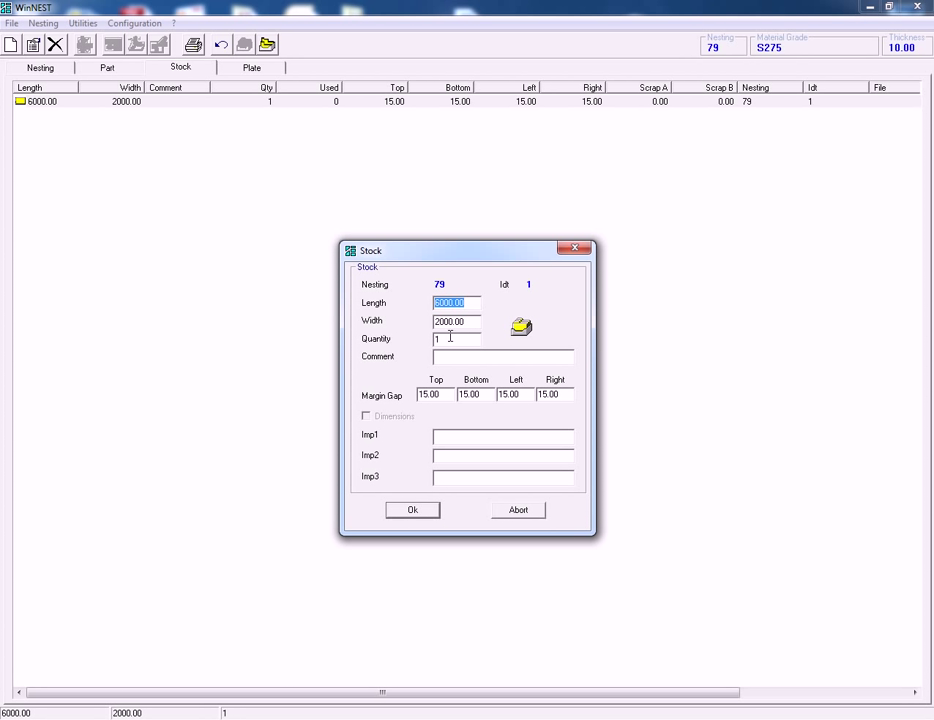
{"action": "left_click", "coordinate": [450, 337]}
{"action": "type", "text": "40"}
{"action": "left_click", "coordinate": [413, 511]}
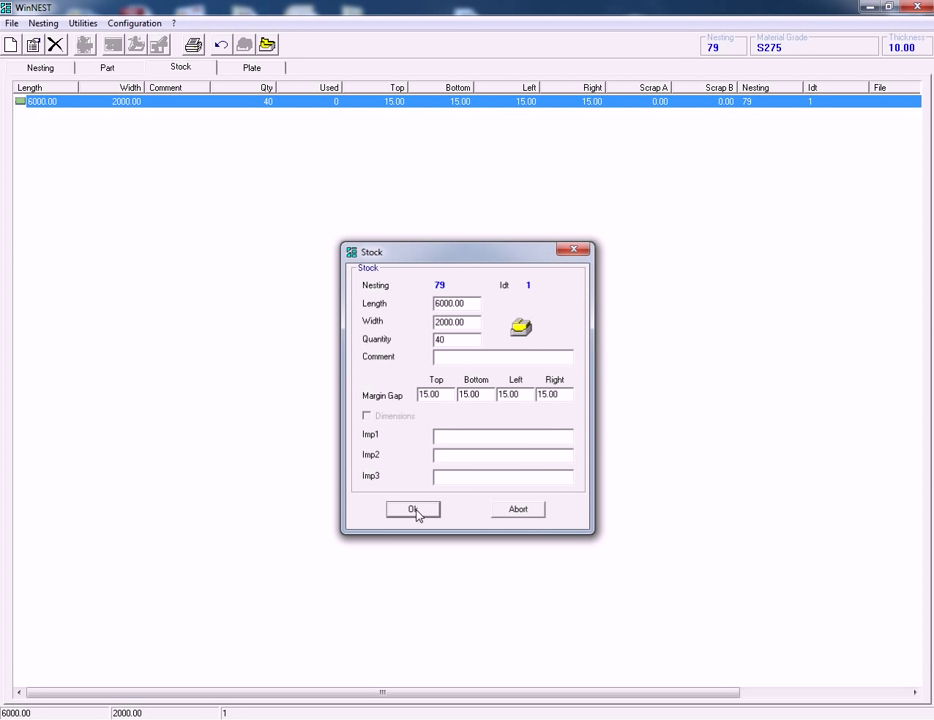
Step: Open nesting 79 in act/cut Nester, automatically nest its parts on the plate, and close the nester
{"action": "left_click", "coordinate": [59, 74]}
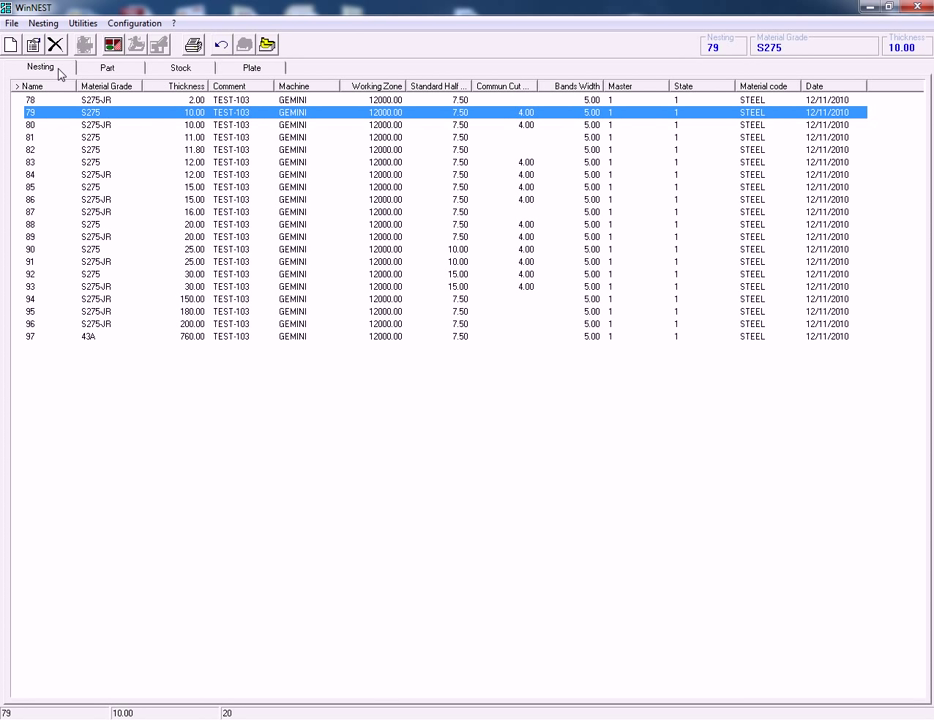
{"action": "left_click", "coordinate": [114, 46]}
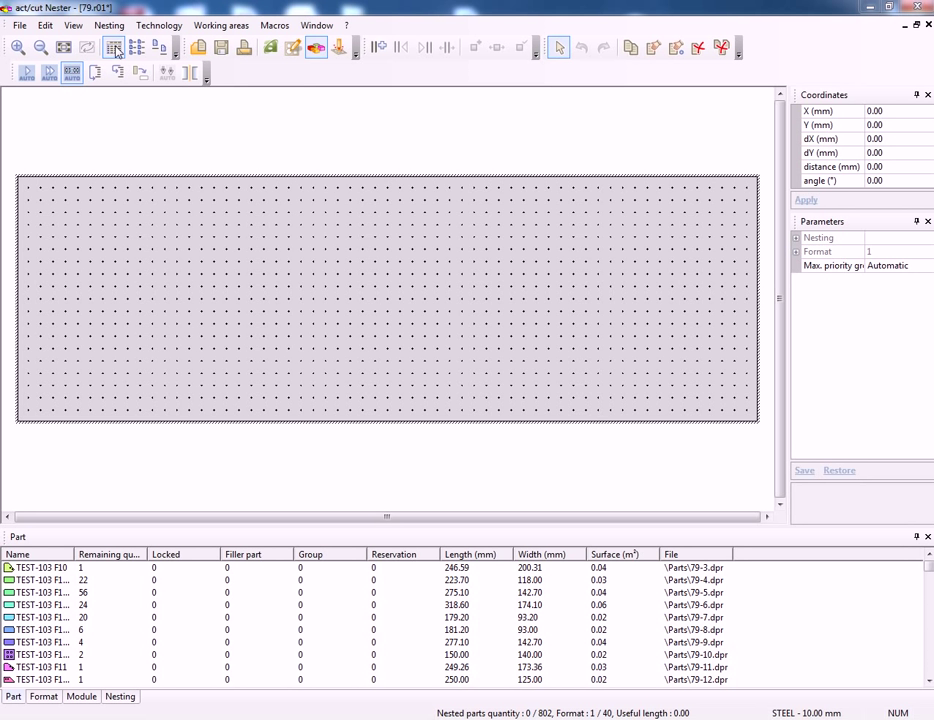
{"action": "left_click", "coordinate": [27, 75]}
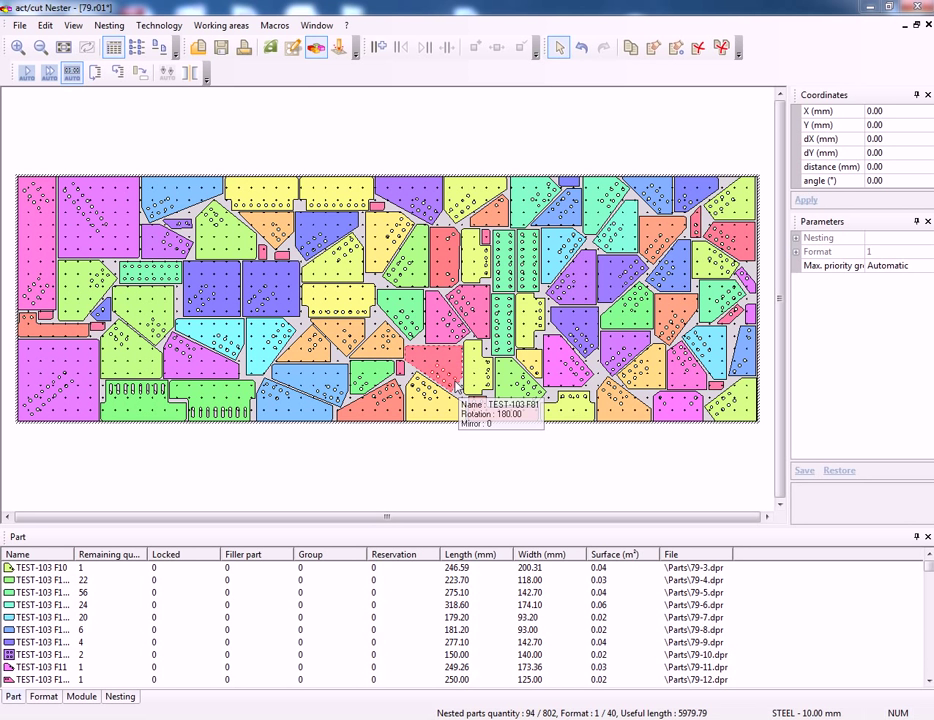
{"action": "key", "text": "alt+F4"}
{"action": "left_click", "coordinate": [426, 401]}
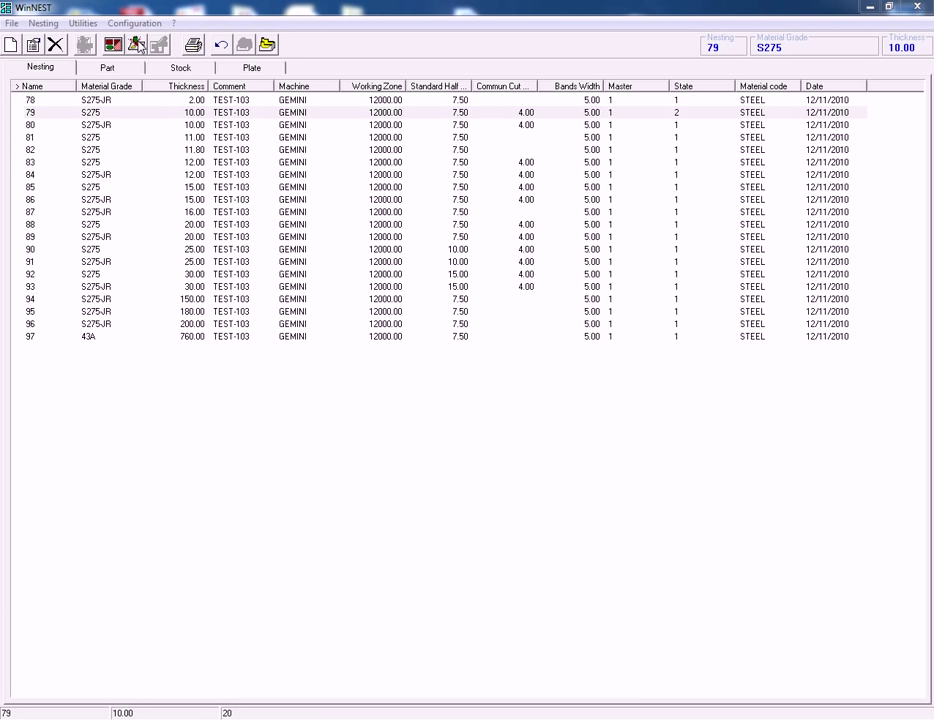
Step: Open the machining module for nesting 79 and generate the marking, hole and cutting sequences automatically
{"action": "left_click", "coordinate": [138, 46]}
{"action": "left_click", "coordinate": [140, 47]}
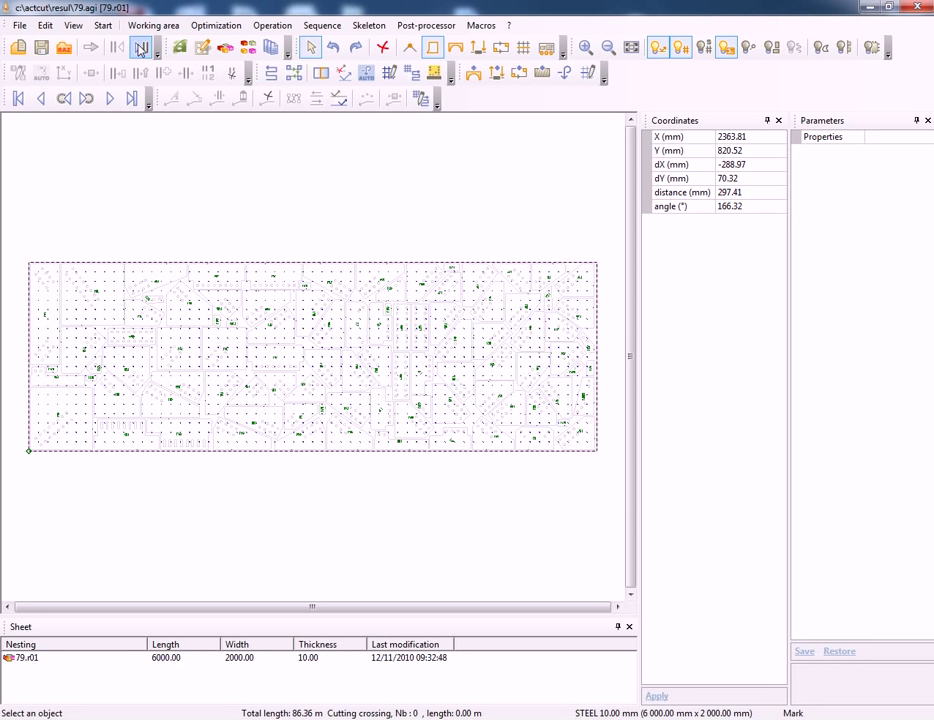
{"action": "left_click", "coordinate": [140, 47]}
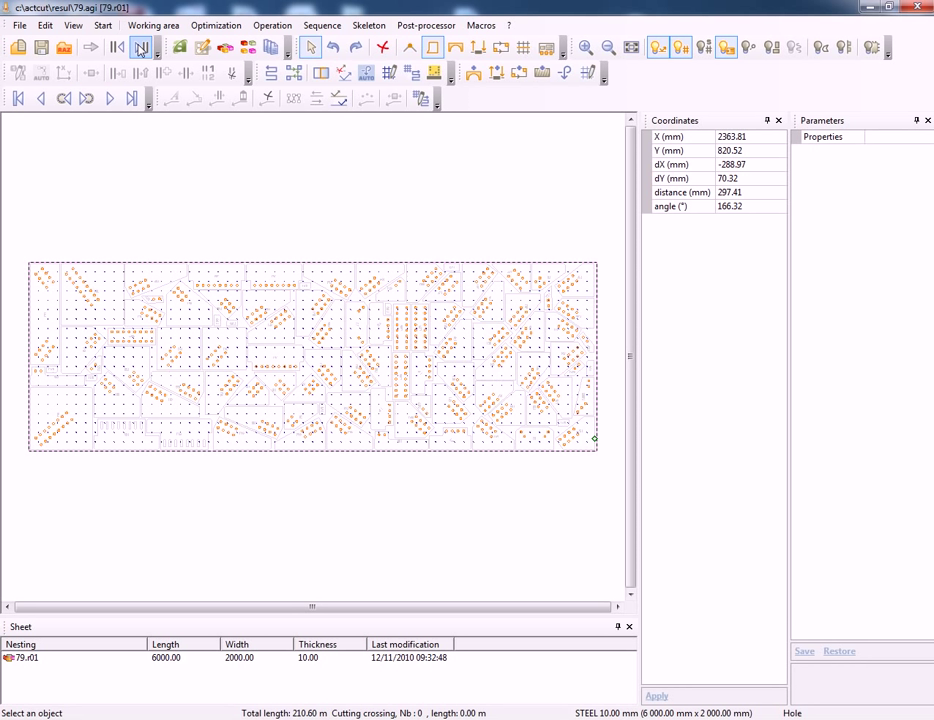
{"action": "left_click", "coordinate": [140, 47]}
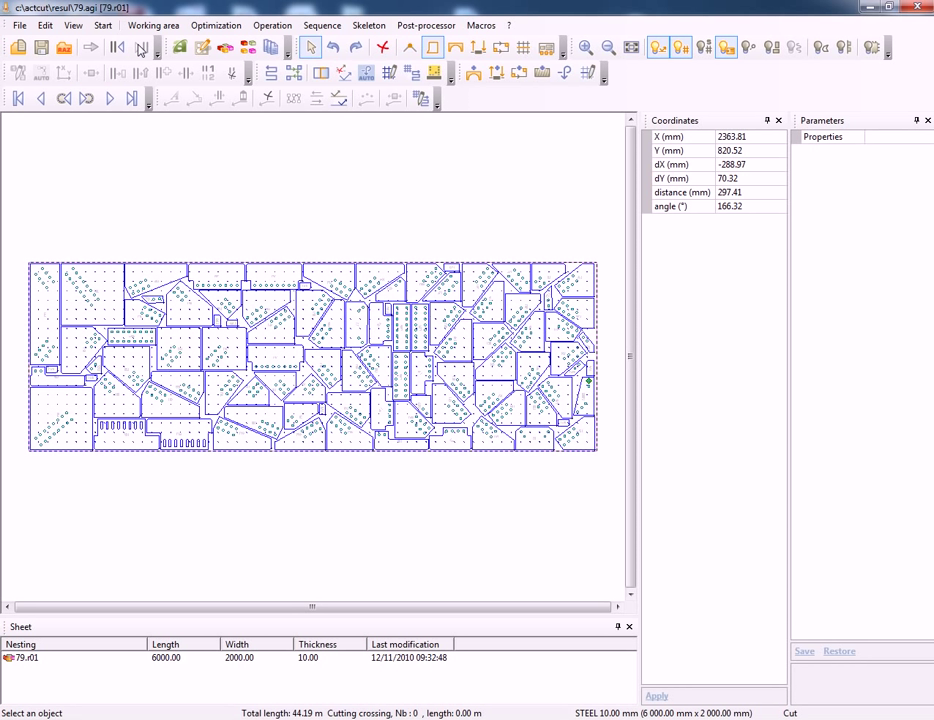
Step: Post-process sheet 79.r01 with cutting option 2 (Plasma) and close the resulting workshop document
{"action": "left_click", "coordinate": [140, 47]}
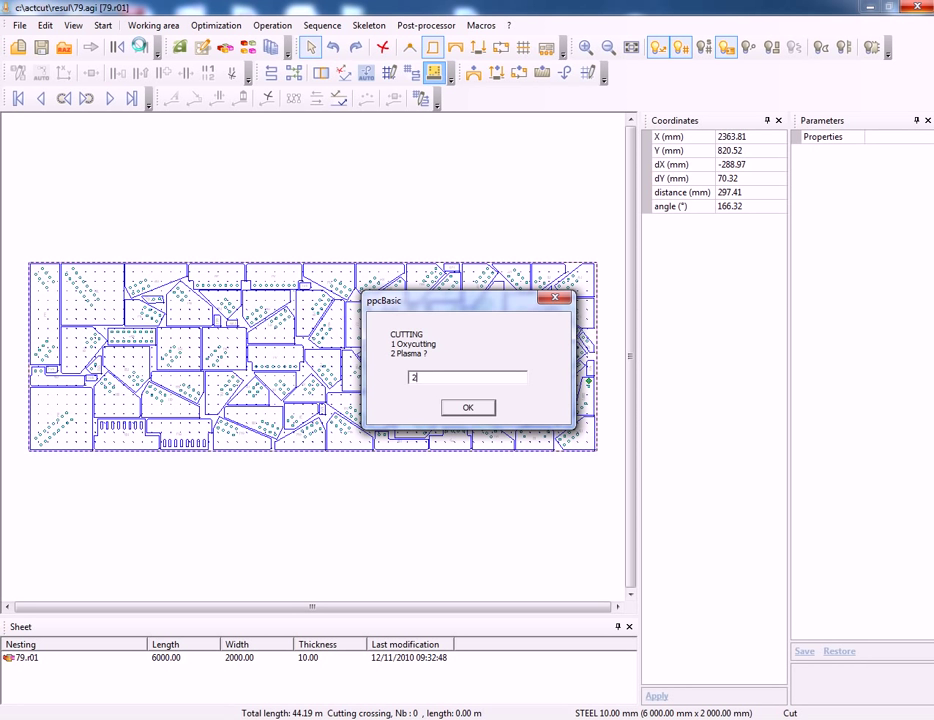
{"action": "key", "text": "Return"}
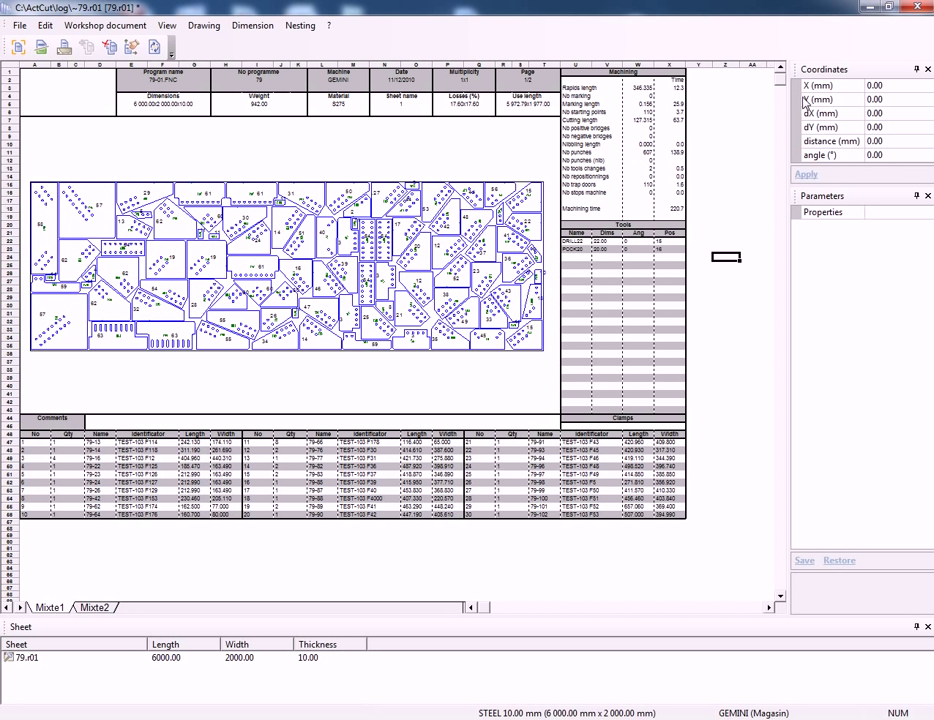
{"action": "left_click", "coordinate": [920, 6]}
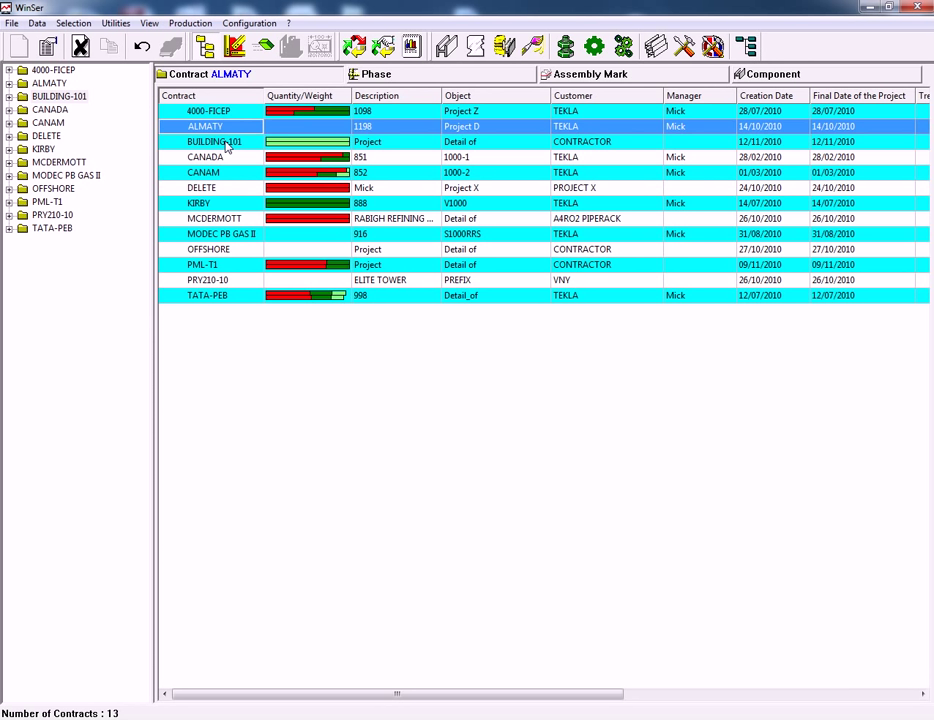
Step: Record production of quantity 1 of assembly mark 101 in phase 1 of contract BUILDING-101 for drilling, oxy-cut and cutting
{"action": "left_click", "coordinate": [229, 141]}
{"action": "left_click", "coordinate": [386, 76]}
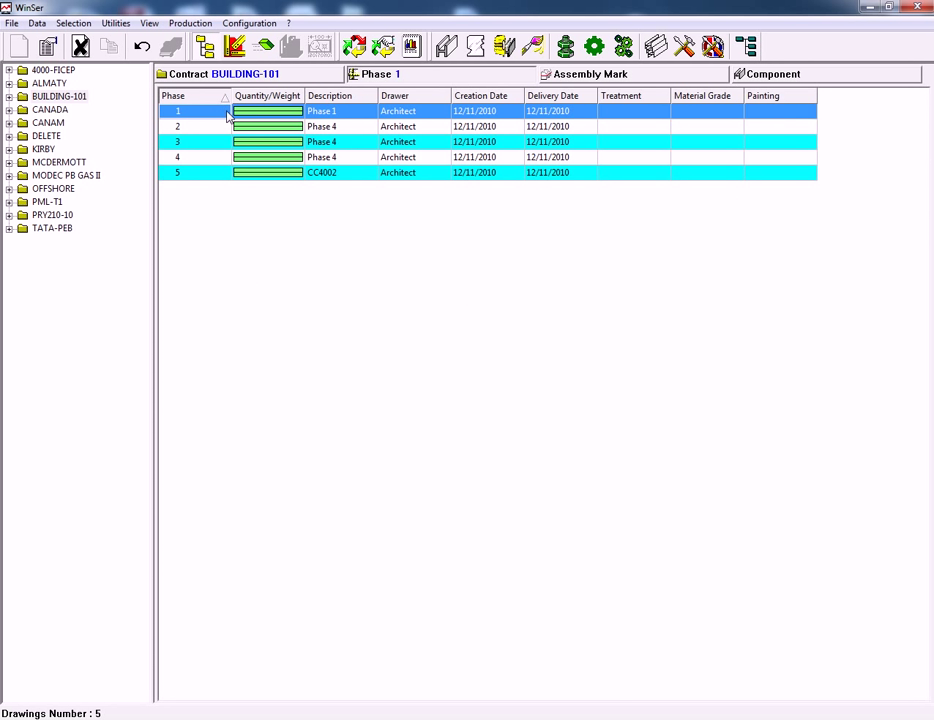
{"action": "left_click", "coordinate": [572, 78]}
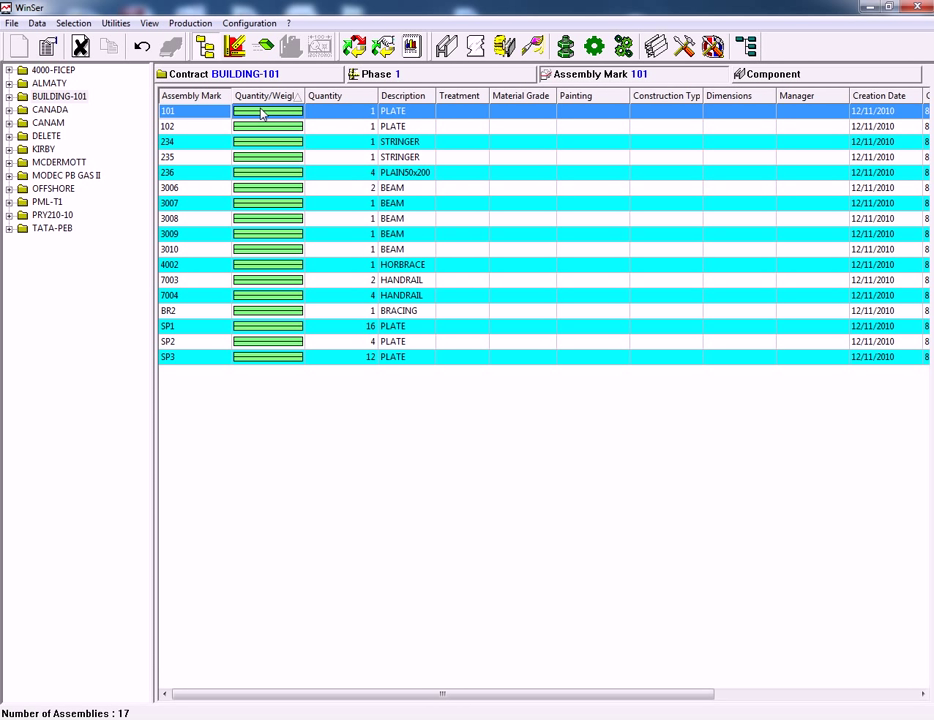
{"action": "right_click", "coordinate": [205, 113]}
{"action": "left_click", "coordinate": [250, 232]}
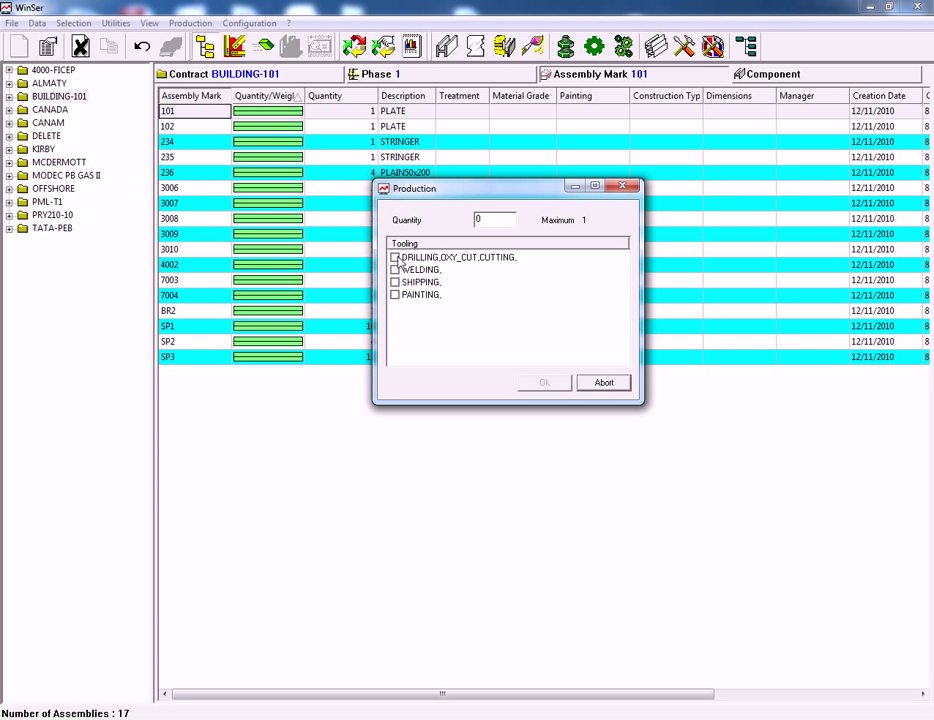
{"action": "left_click", "coordinate": [395, 258]}
{"action": "type", "text": "1"}
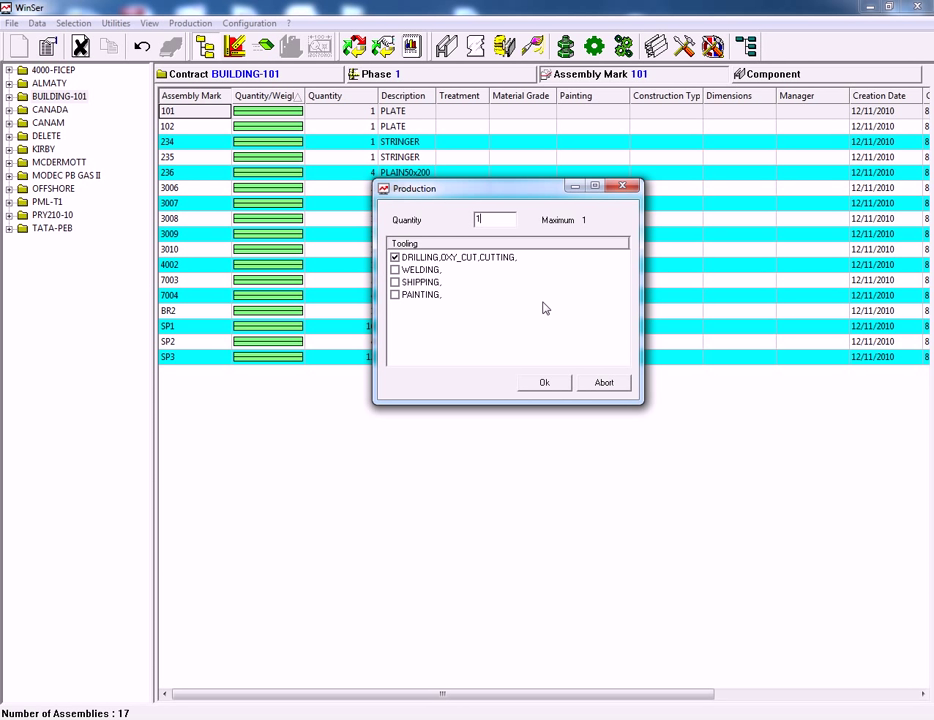
{"action": "left_click", "coordinate": [544, 382]}
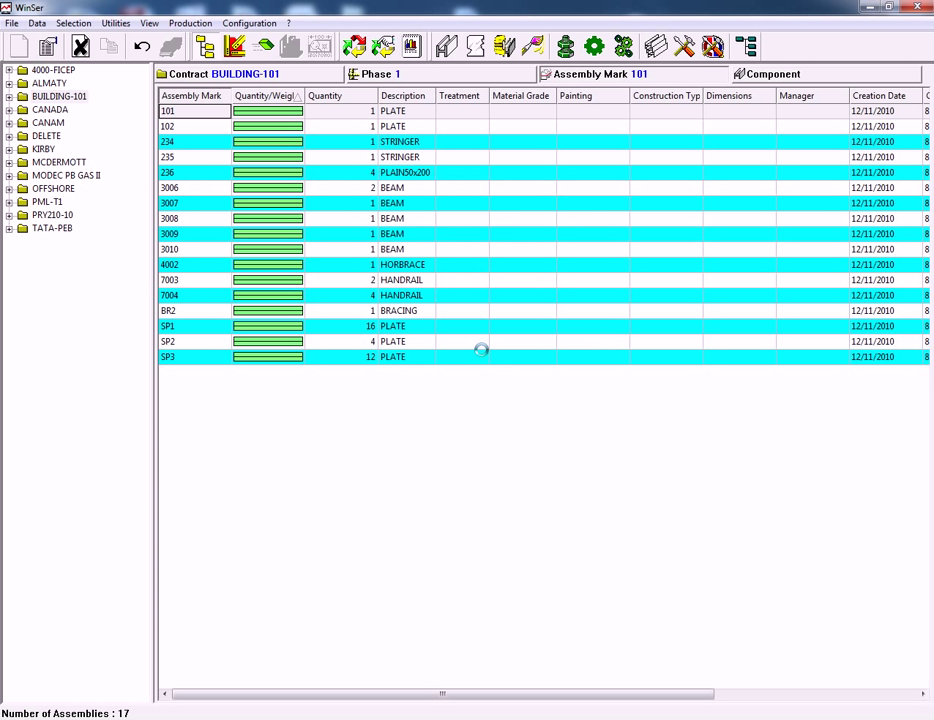
Step: Record production of the whole of phase 1 for drilling, oxy-cut, cutting and stamping
{"action": "left_click", "coordinate": [285, 176]}
{"action": "left_click", "coordinate": [452, 80]}
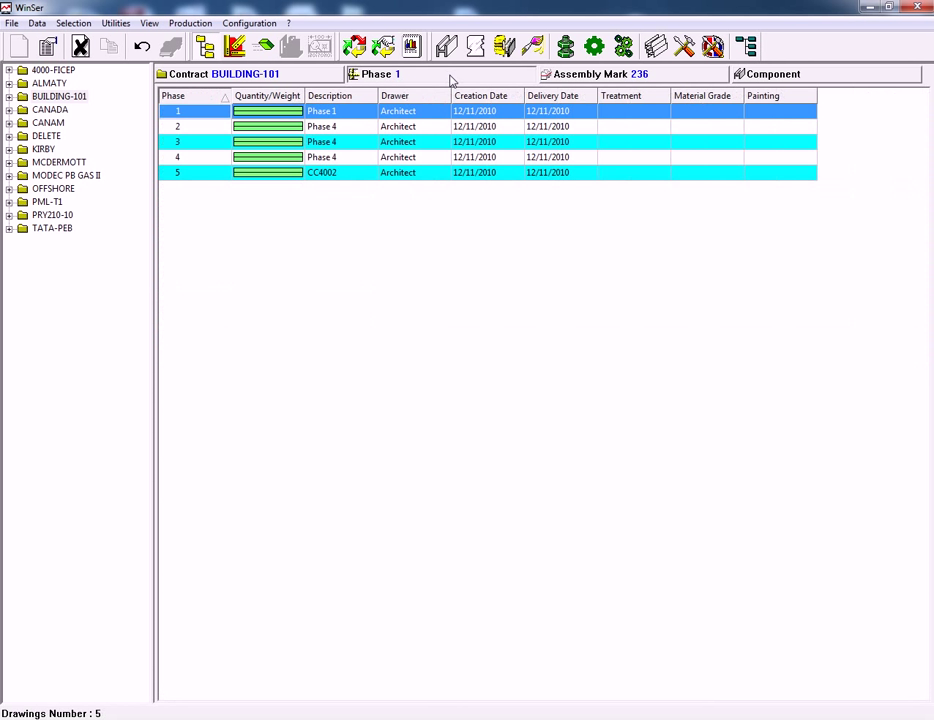
{"action": "right_click", "coordinate": [210, 118]}
{"action": "left_click", "coordinate": [265, 217]}
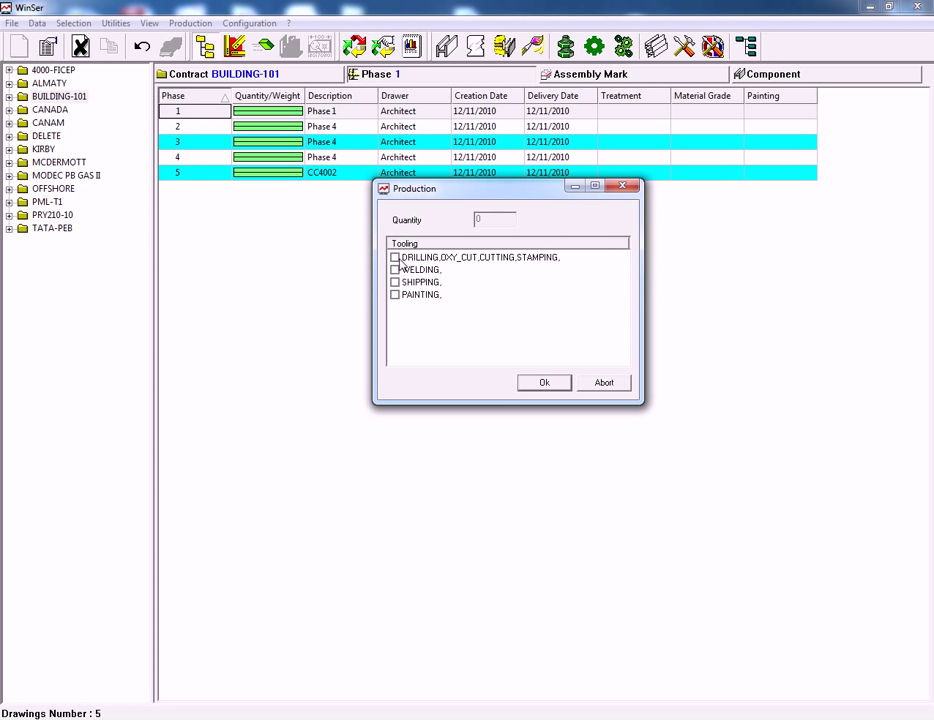
{"action": "left_click", "coordinate": [395, 258]}
{"action": "left_click", "coordinate": [544, 383]}
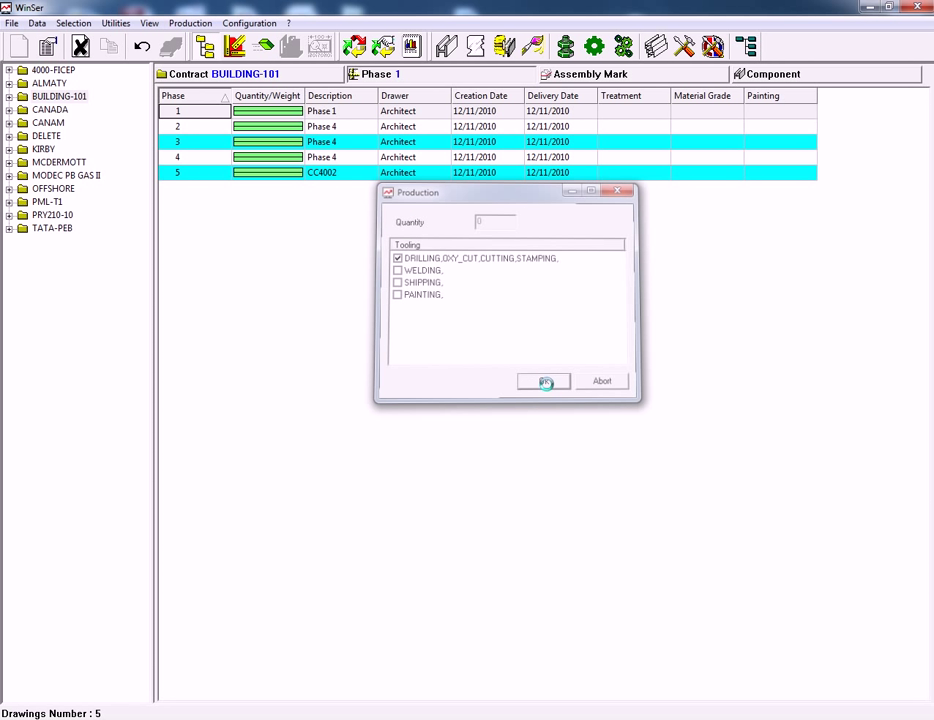
Step: Record production of phase 2 for cutting, drilling, coping, oxy-cut and stamping, plus welding
{"action": "left_click", "coordinate": [208, 131]}
{"action": "right_click", "coordinate": [208, 131]}
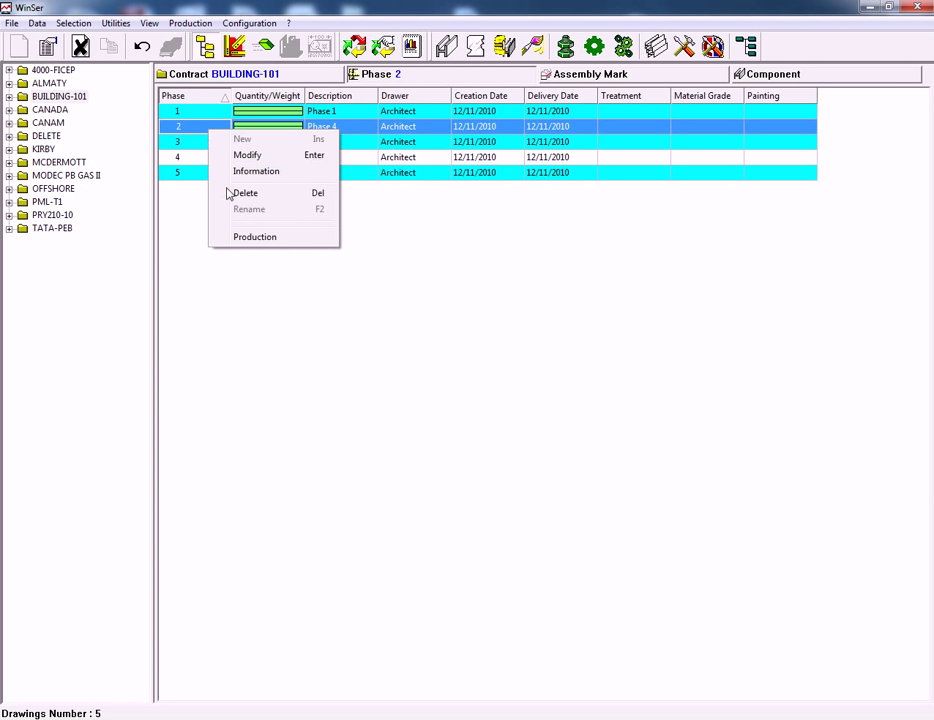
{"action": "left_click", "coordinate": [255, 237]}
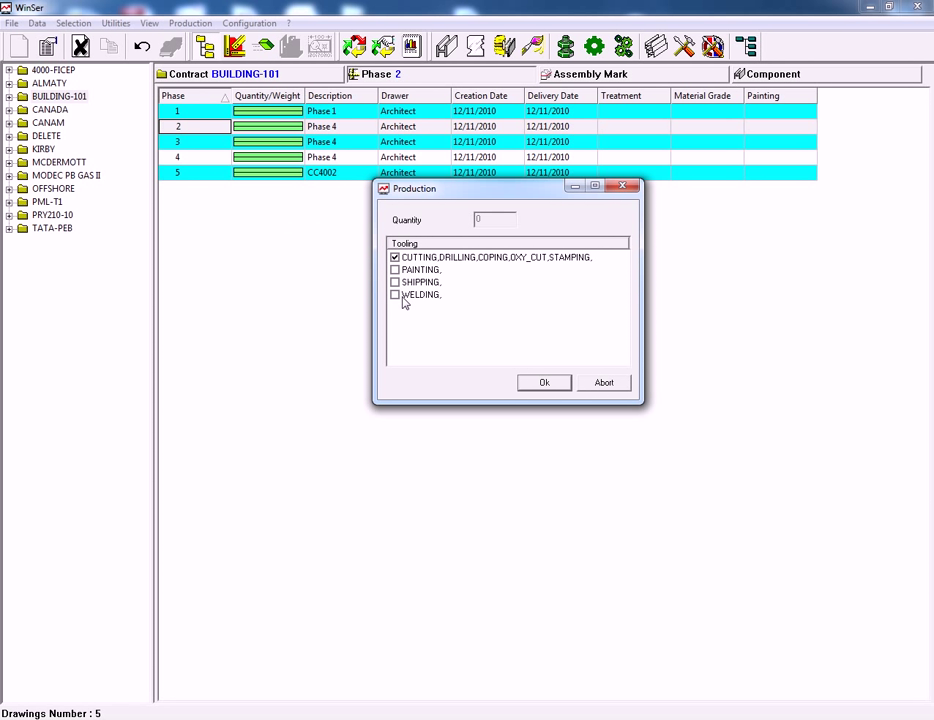
{"action": "left_click", "coordinate": [544, 382]}
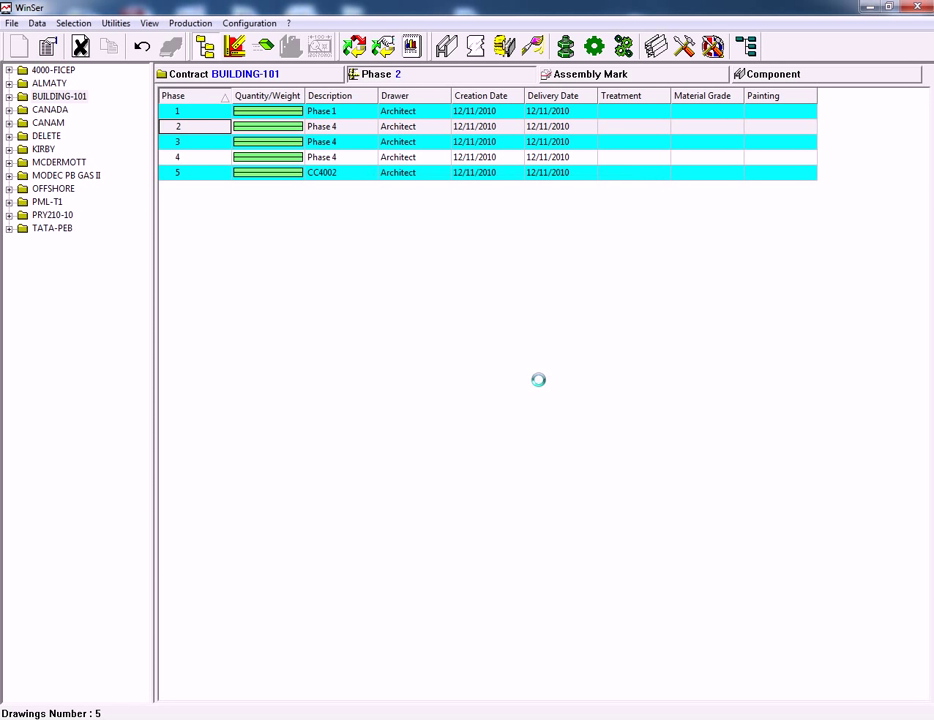
Step: Record production of phase 3 for oxy-cut, drilling, cutting, stamping and coping, plus welding and painting, leaving out shipping
{"action": "left_click", "coordinate": [217, 146]}
{"action": "right_click", "coordinate": [217, 146]}
{"action": "left_click", "coordinate": [262, 252]}
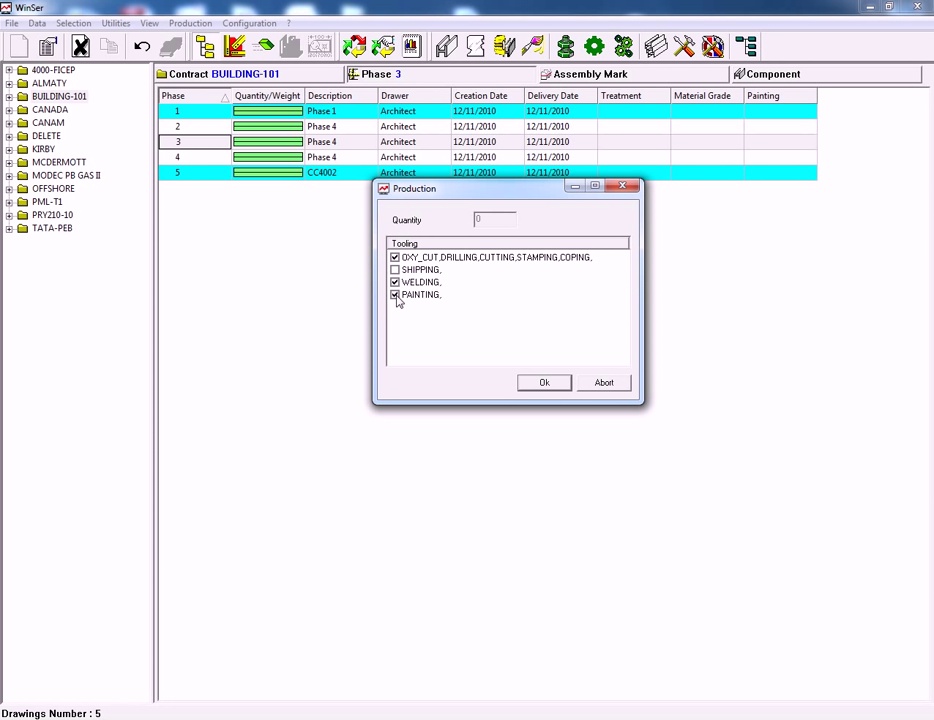
{"action": "left_click", "coordinate": [544, 385]}
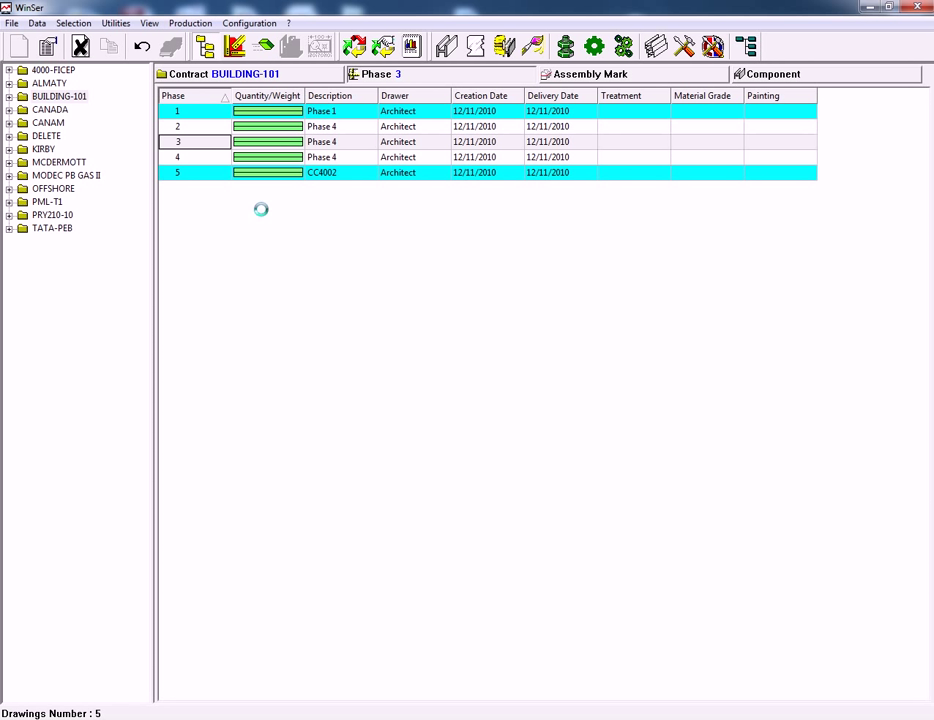
Step: Record production of phase 4 for all tooling: coping, cutting, drilling, stamping, oxy-cut, painting, shipping and welding
{"action": "left_click", "coordinate": [206, 158]}
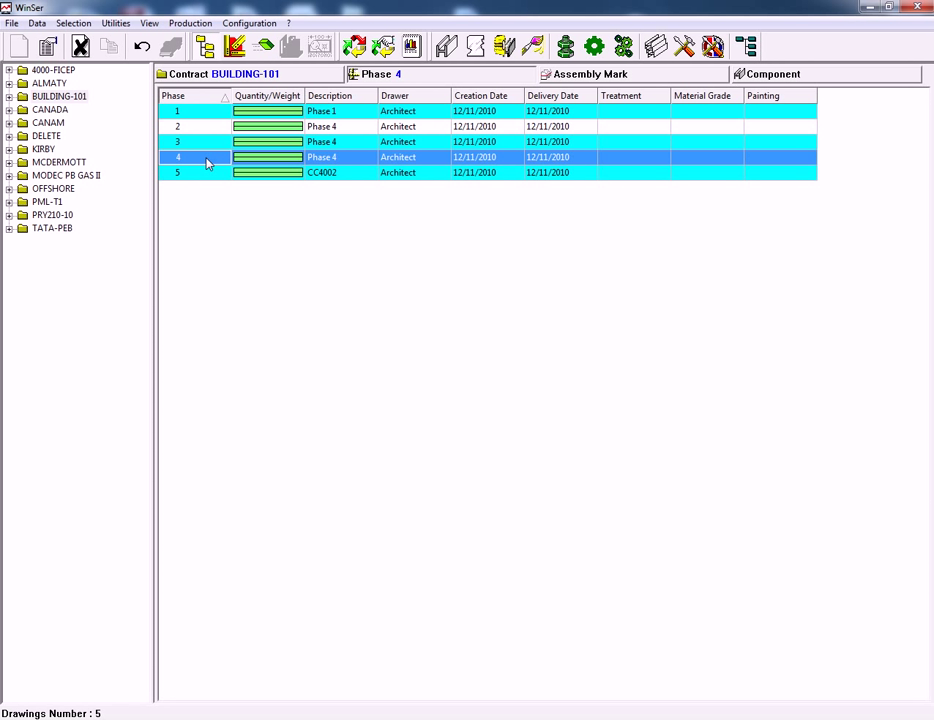
{"action": "right_click", "coordinate": [206, 158]}
{"action": "left_click", "coordinate": [250, 266]}
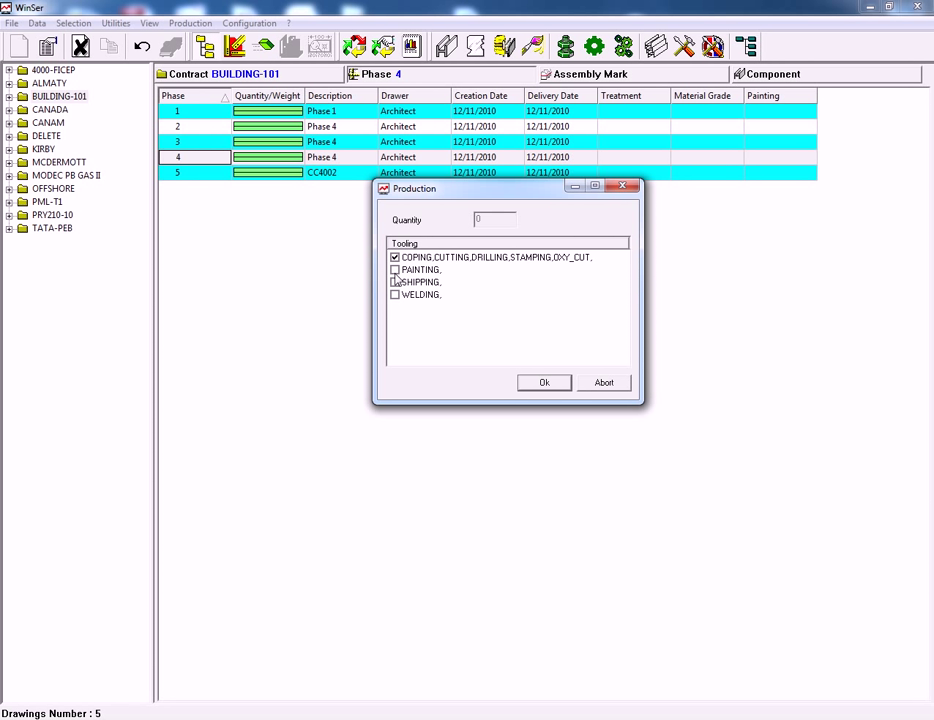
{"action": "left_click", "coordinate": [395, 283]}
{"action": "left_click", "coordinate": [395, 295]}
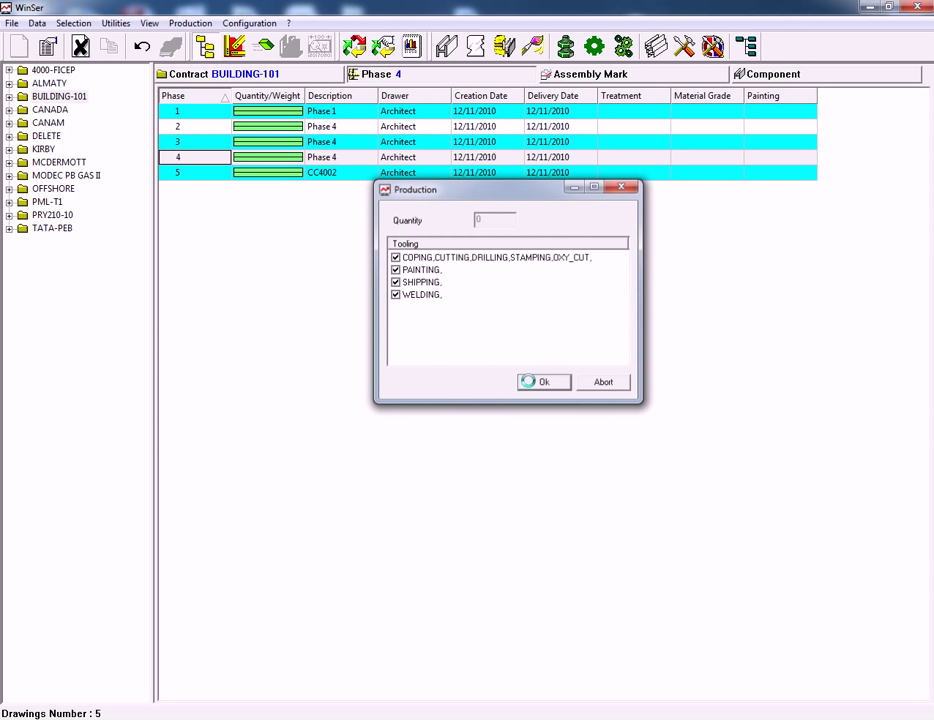
{"action": "left_click", "coordinate": [533, 384]}
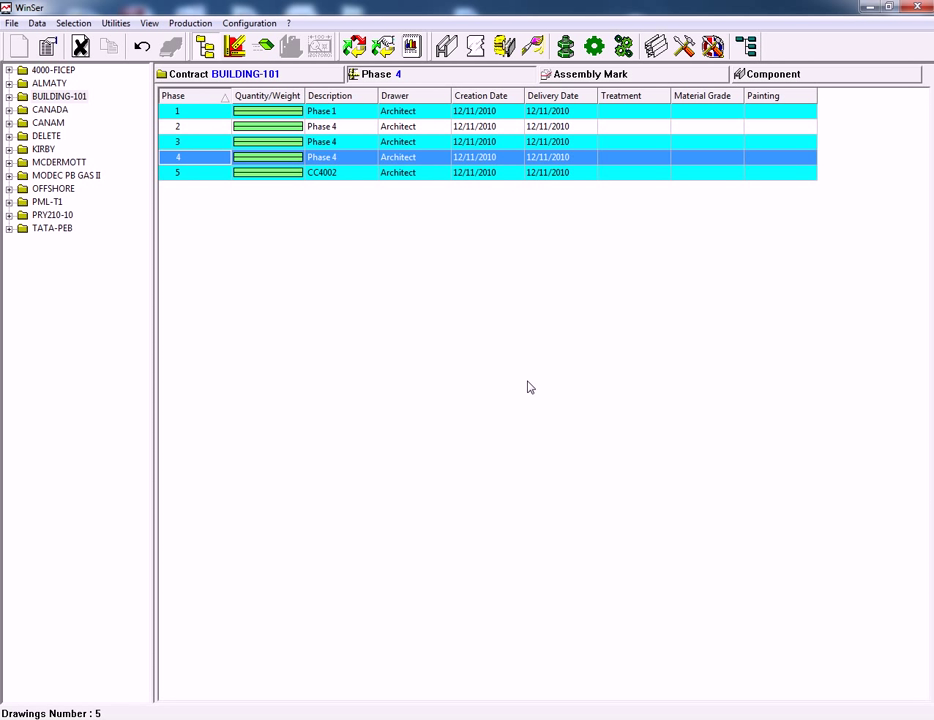
Step: Review the production progress bars of contract BUILDING-101, its phases, and the assembly marks of phases 1 and 2
{"action": "left_click", "coordinate": [275, 117]}
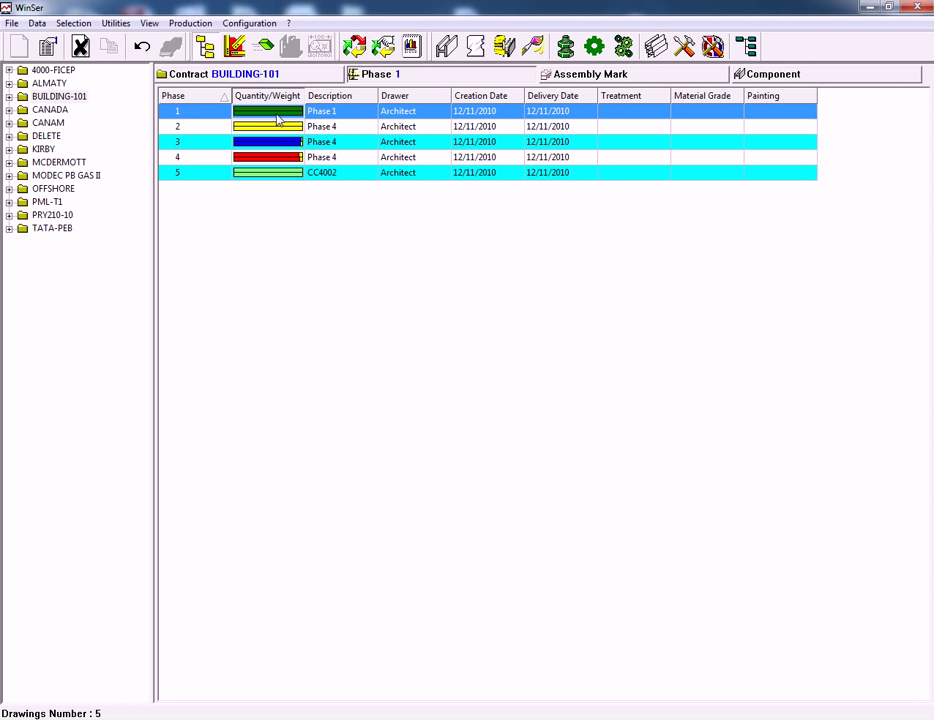
{"action": "left_click", "coordinate": [290, 77]}
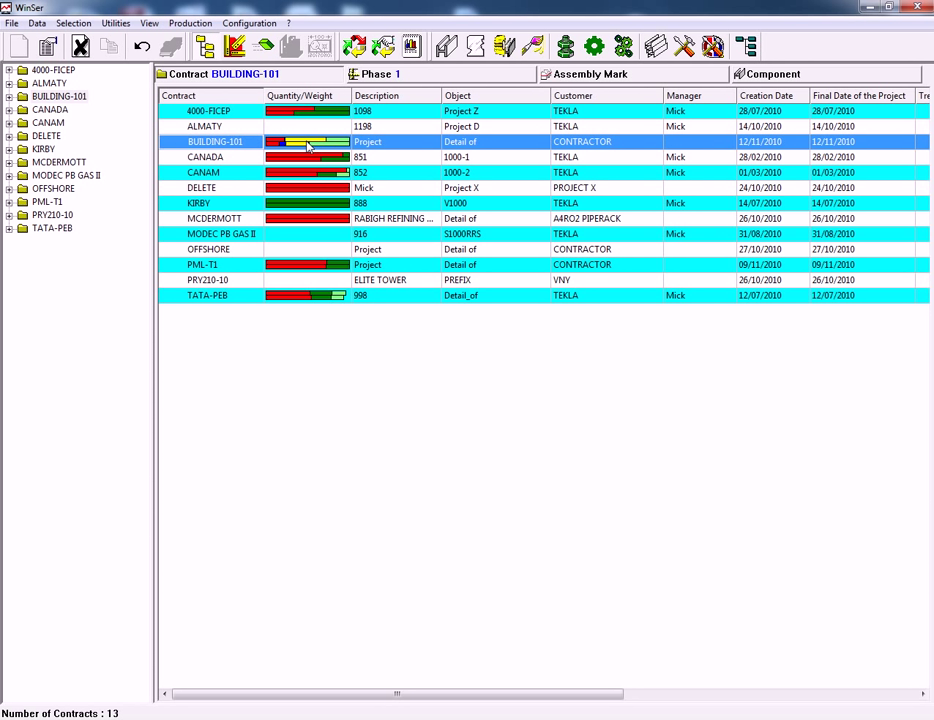
{"action": "left_click", "coordinate": [569, 80]}
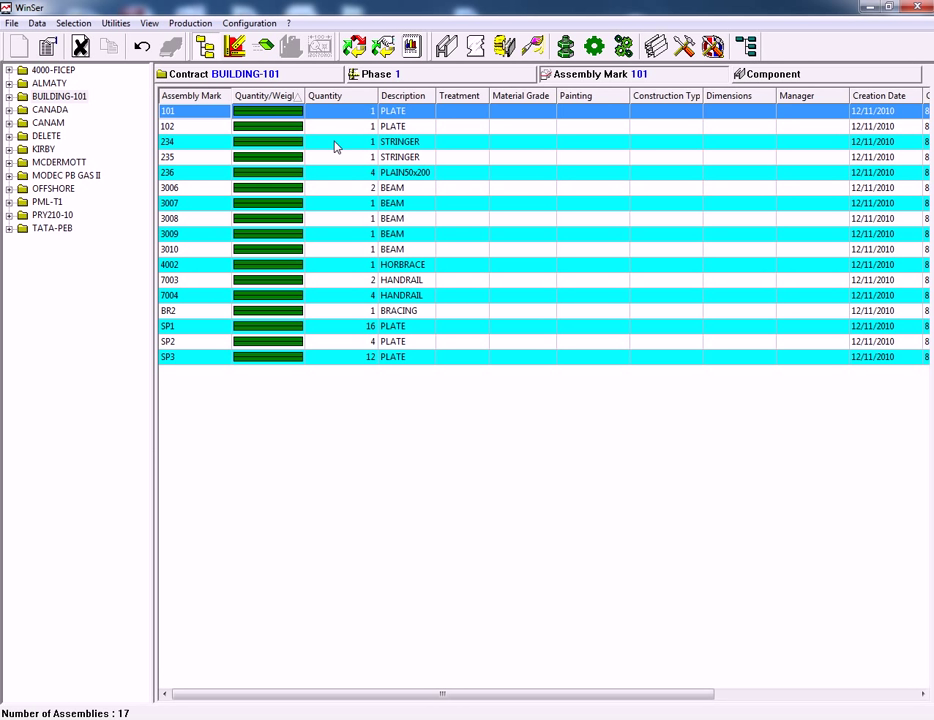
{"action": "left_click", "coordinate": [432, 78]}
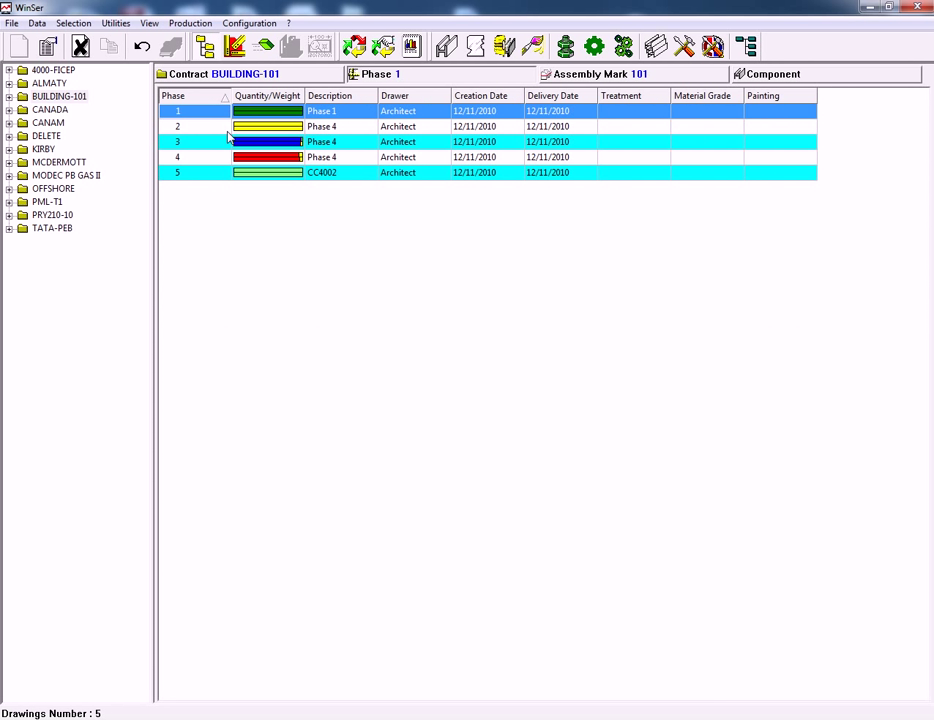
{"action": "left_click", "coordinate": [475, 124]}
{"action": "left_click", "coordinate": [669, 80]}
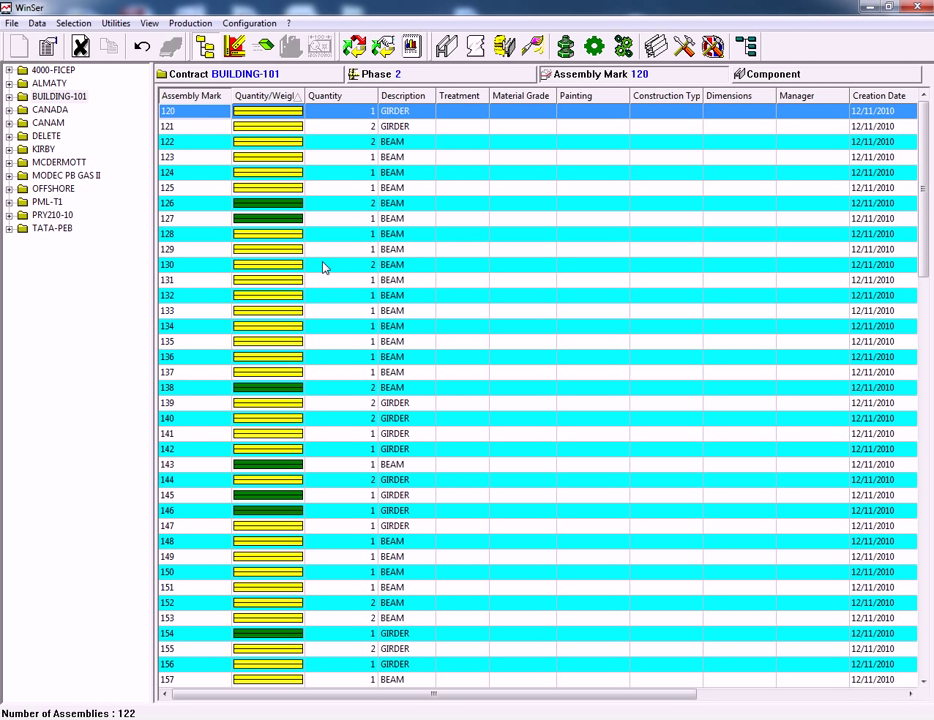
{"action": "left_click", "coordinate": [302, 78]}
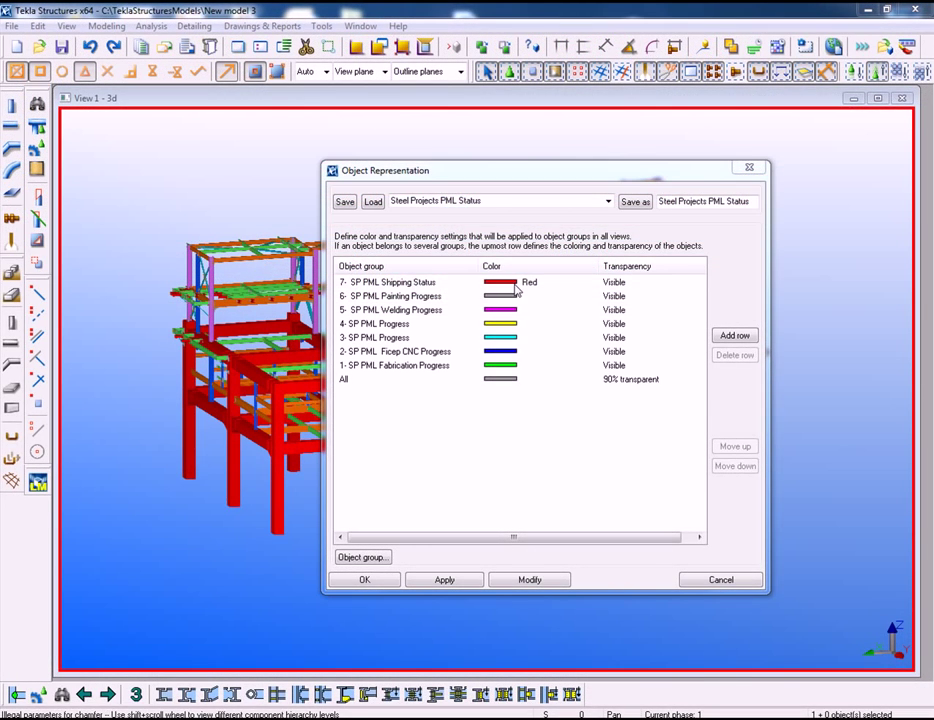
Step: In Tekla Structures, review the object groups and colours of the Steel Projects PML Status representation and close the project status visualization
{"action": "left_click", "coordinate": [549, 288]}
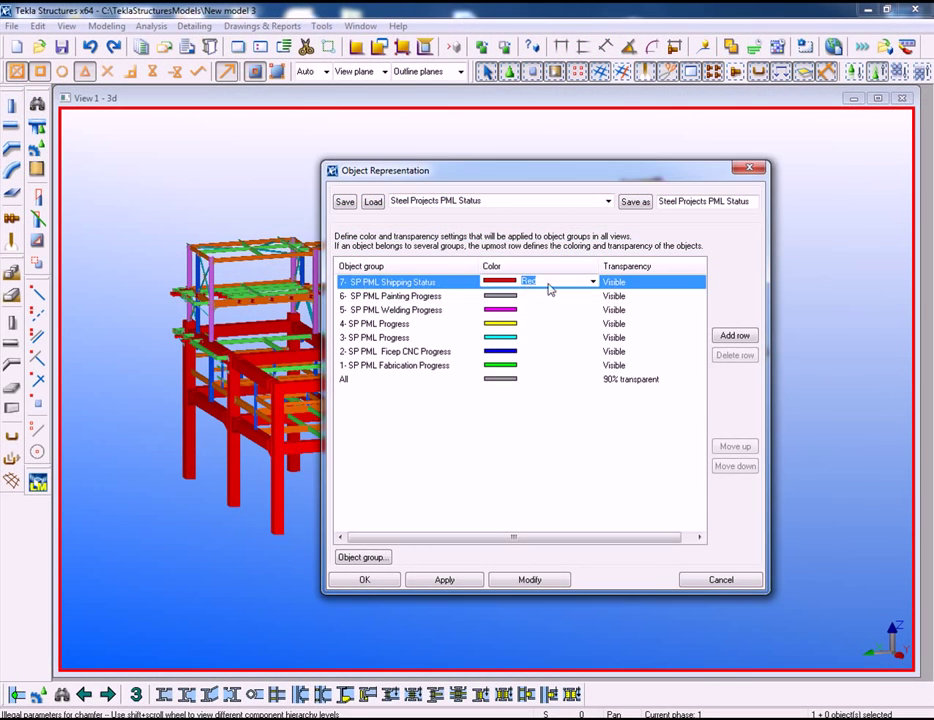
{"action": "left_click", "coordinate": [440, 296]}
{"action": "left_click", "coordinate": [438, 314]}
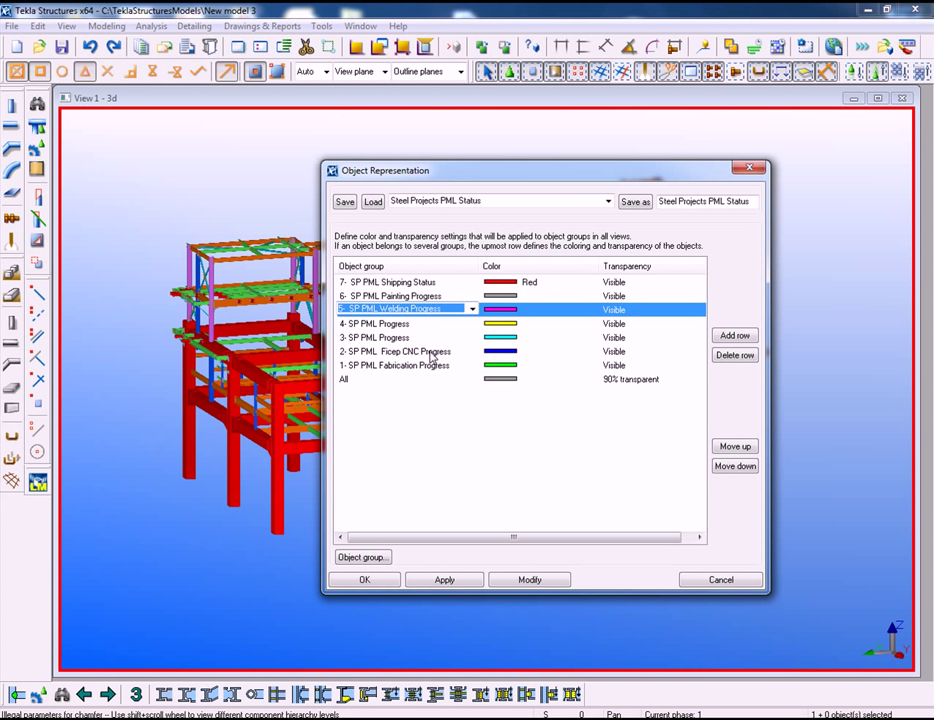
{"action": "left_click", "coordinate": [383, 585]}
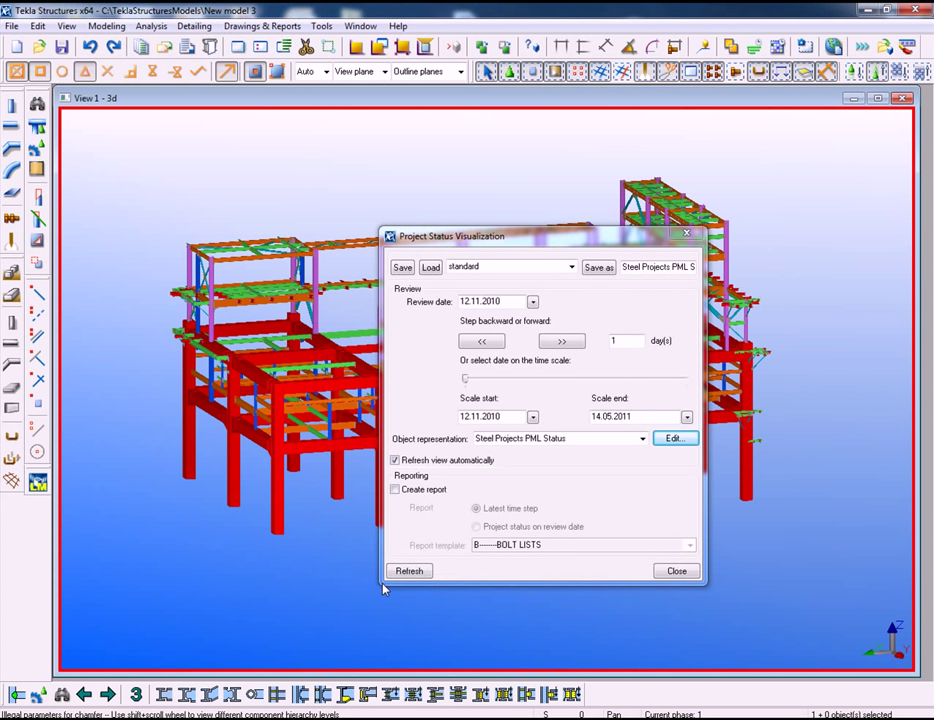
{"action": "left_click", "coordinate": [673, 571]}
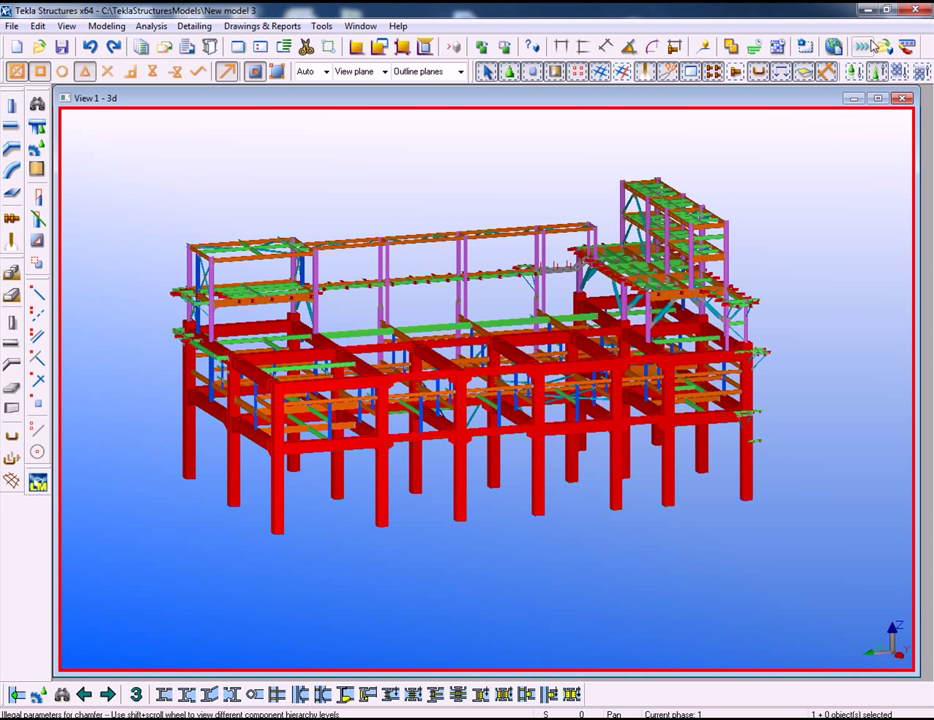
Step: Run the Steel-Projects_Import_4D macro
{"action": "left_click", "coordinate": [630, 44]}
{"action": "left_click", "coordinate": [695, 289]}
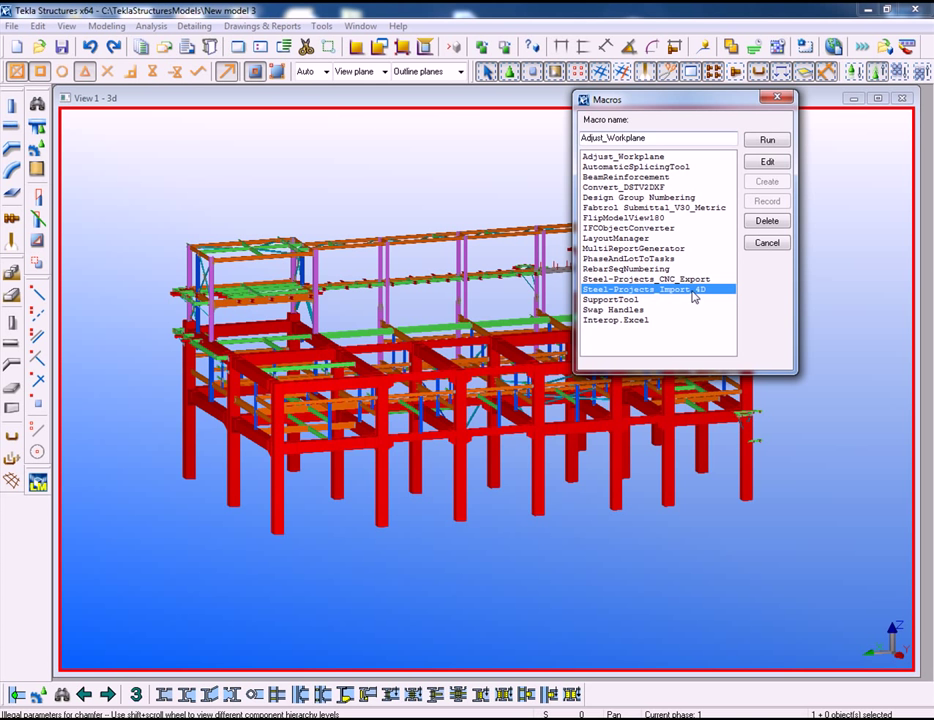
{"action": "left_click", "coordinate": [770, 141]}
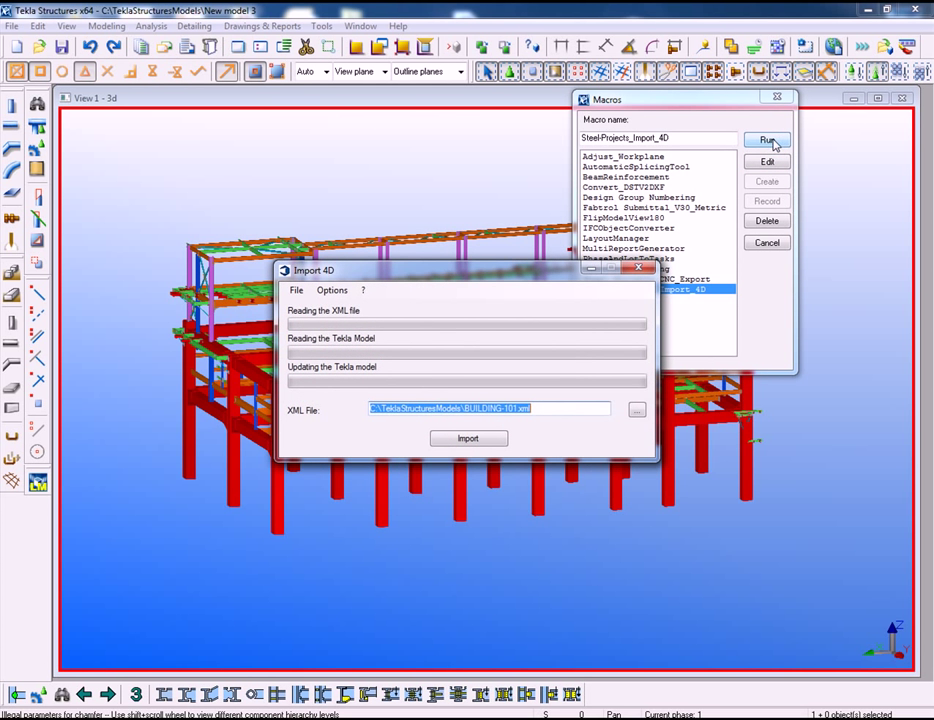
Step: Import the production status from BUILDING-101A.xml in the TeklaStructuresModels folder into the model and acknowledge the update
{"action": "left_click", "coordinate": [636, 406]}
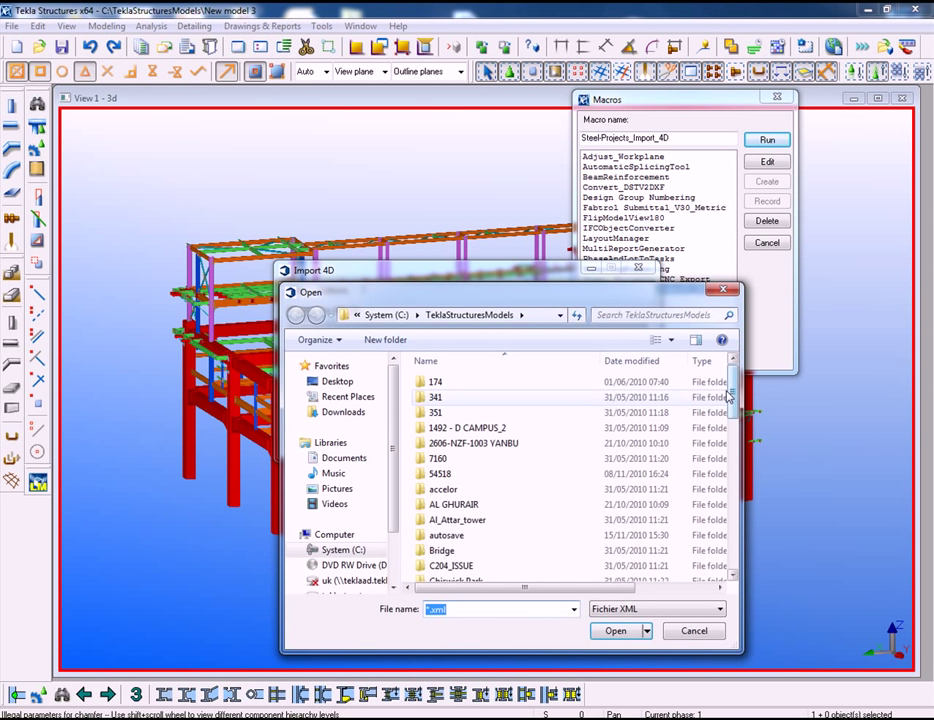
{"action": "scroll", "coordinate": [535, 400], "scroll_direction": "down", "scroll_amount": 10}
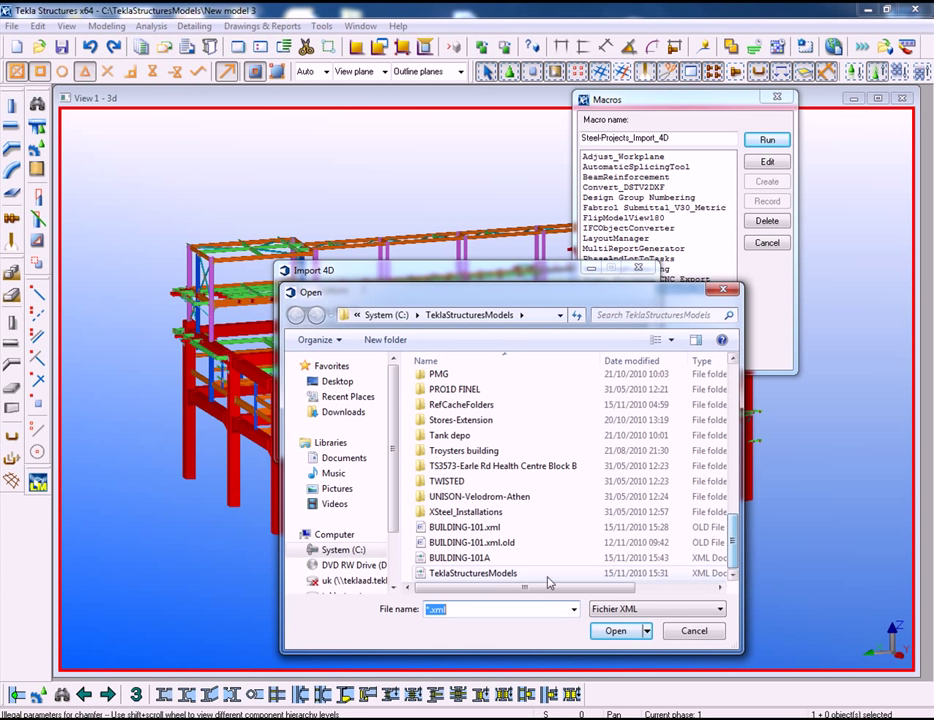
{"action": "left_click", "coordinate": [480, 558]}
{"action": "left_click", "coordinate": [616, 630]}
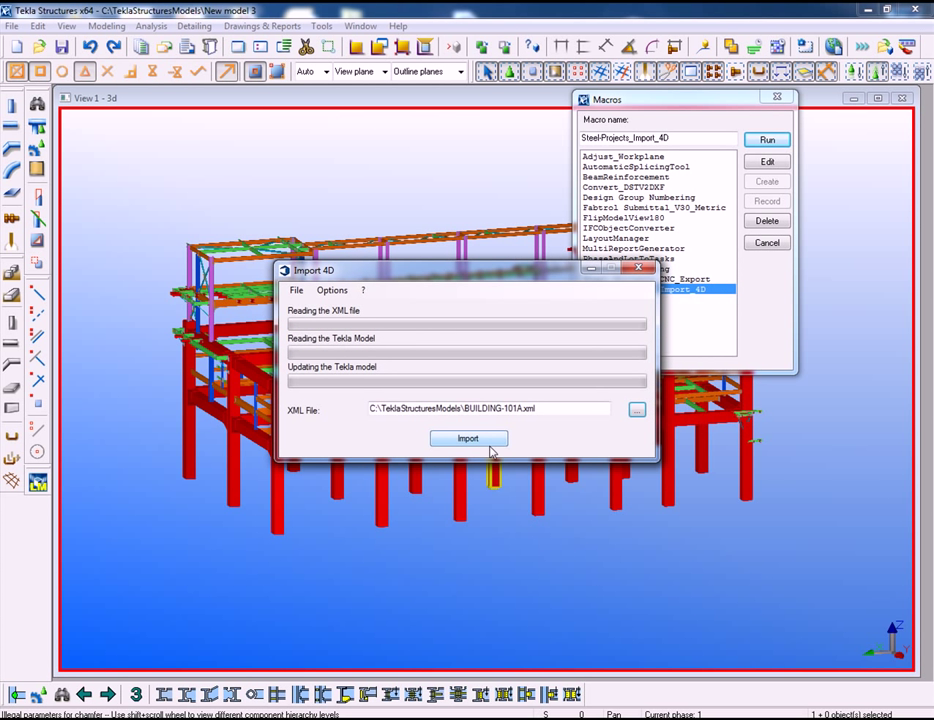
{"action": "left_click", "coordinate": [488, 448]}
{"action": "key", "text": "F9"}
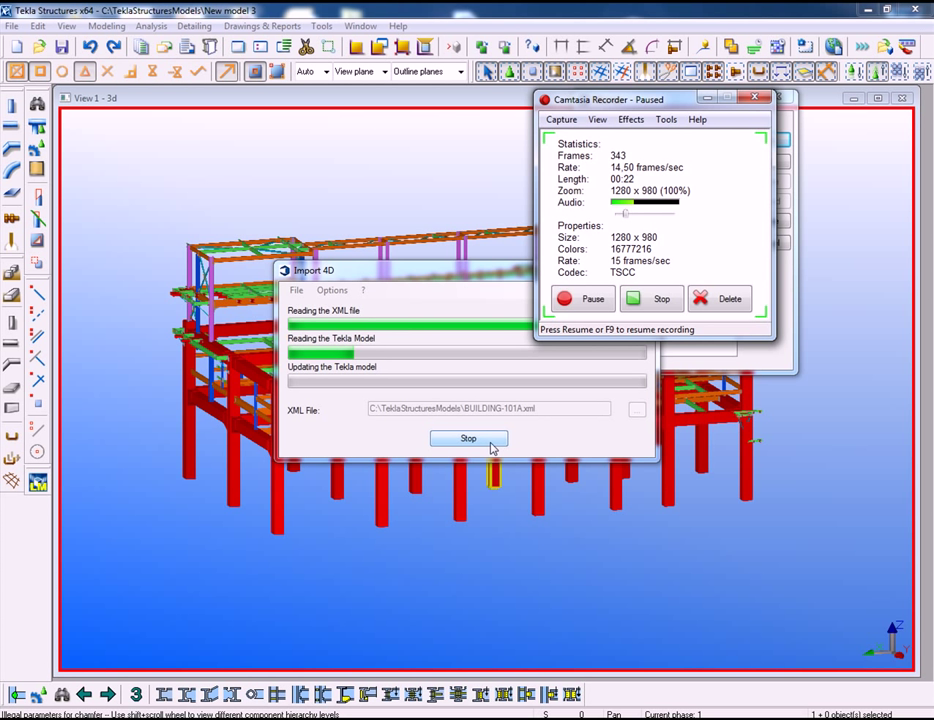
{"action": "key", "text": "F9"}
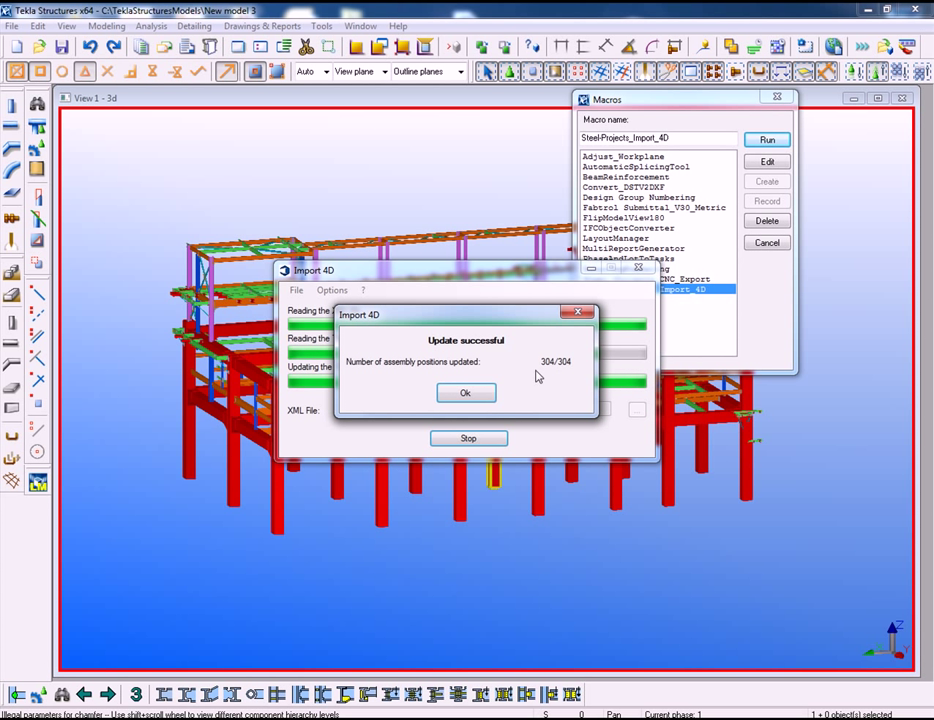
{"action": "left_click", "coordinate": [479, 395]}
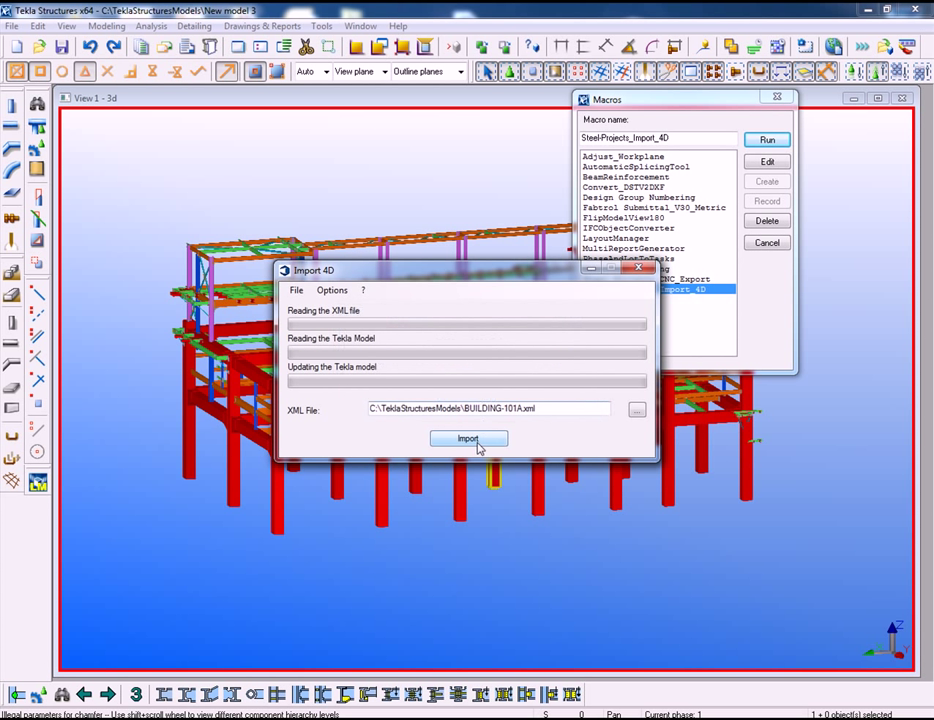
Step: Close the 4D import and macro dialogs, then load the Steel Projects PML Status settings in Project Status Visualization and refresh the view
{"action": "left_click", "coordinate": [639, 270]}
{"action": "left_click", "coordinate": [777, 98]}
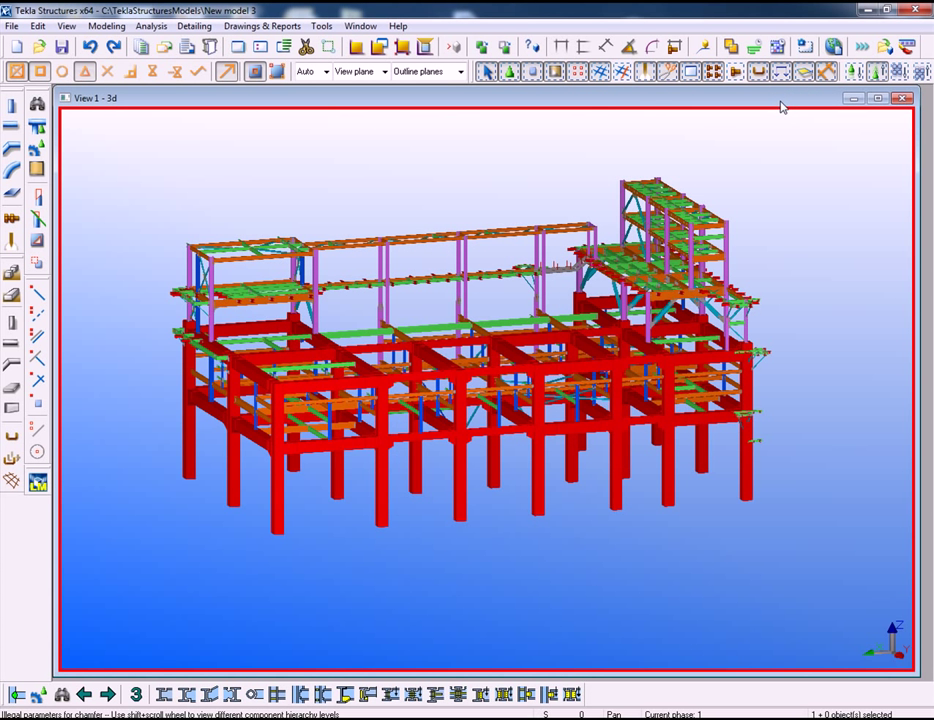
{"action": "left_click", "coordinate": [565, 44]}
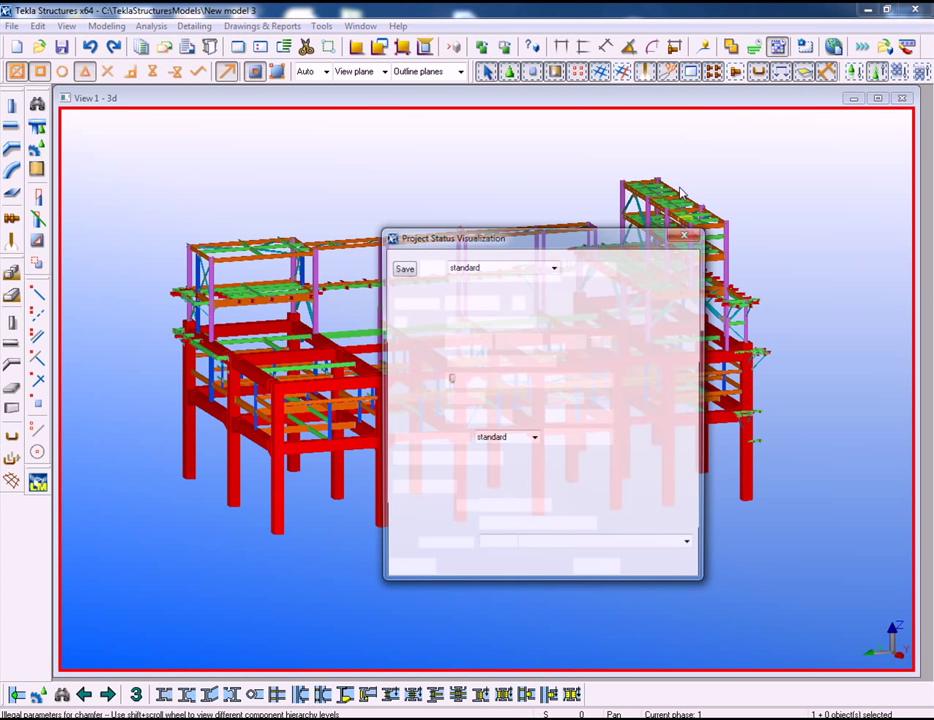
{"action": "left_click", "coordinate": [573, 268]}
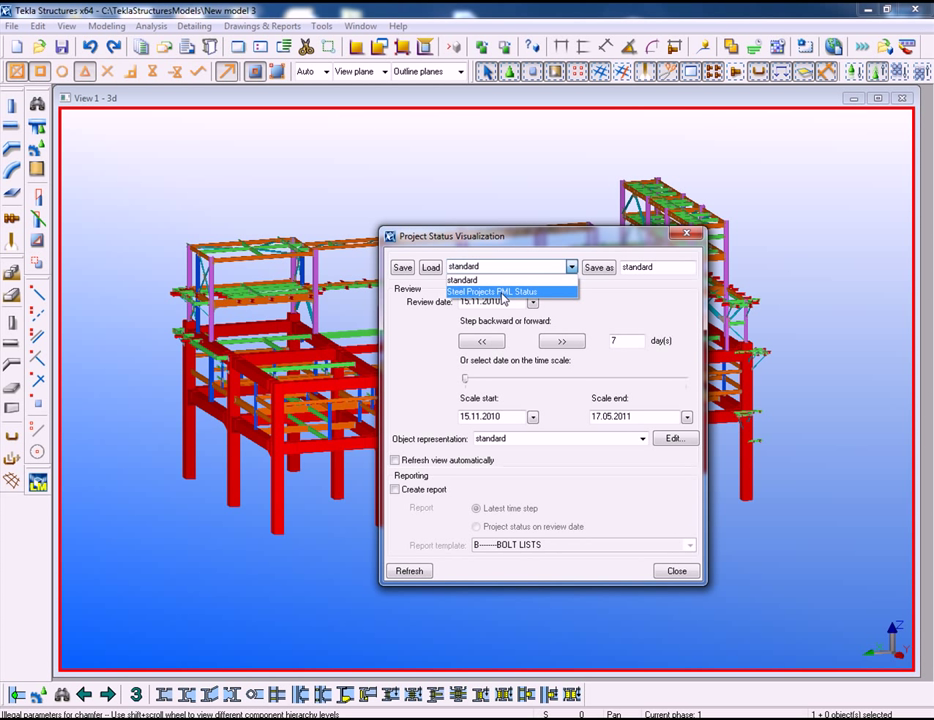
{"action": "left_click", "coordinate": [540, 290]}
{"action": "left_click", "coordinate": [430, 268]}
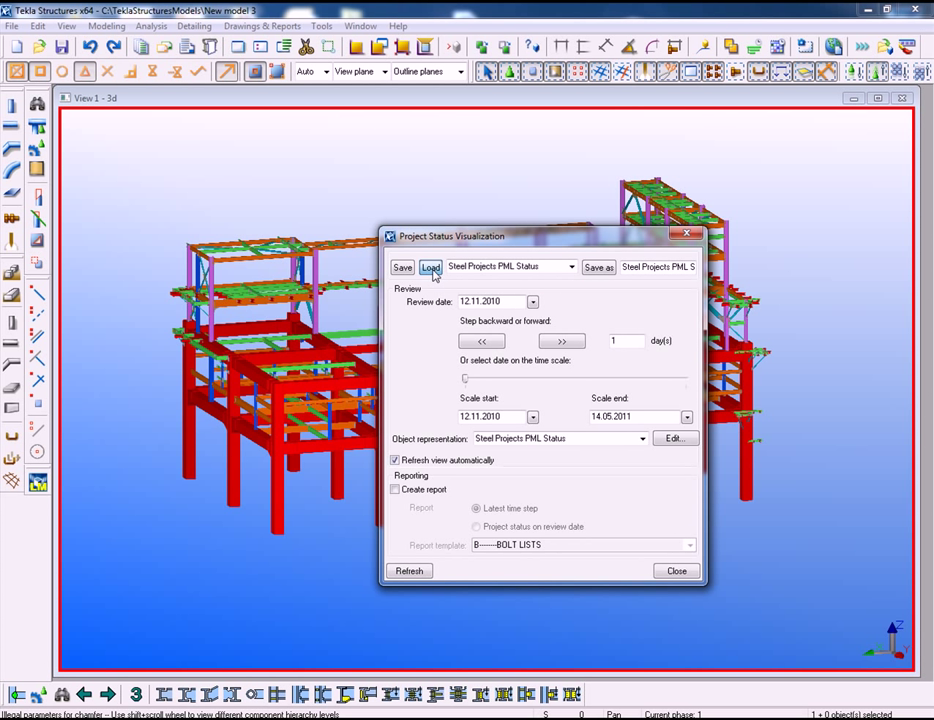
{"action": "left_click", "coordinate": [409, 571]}
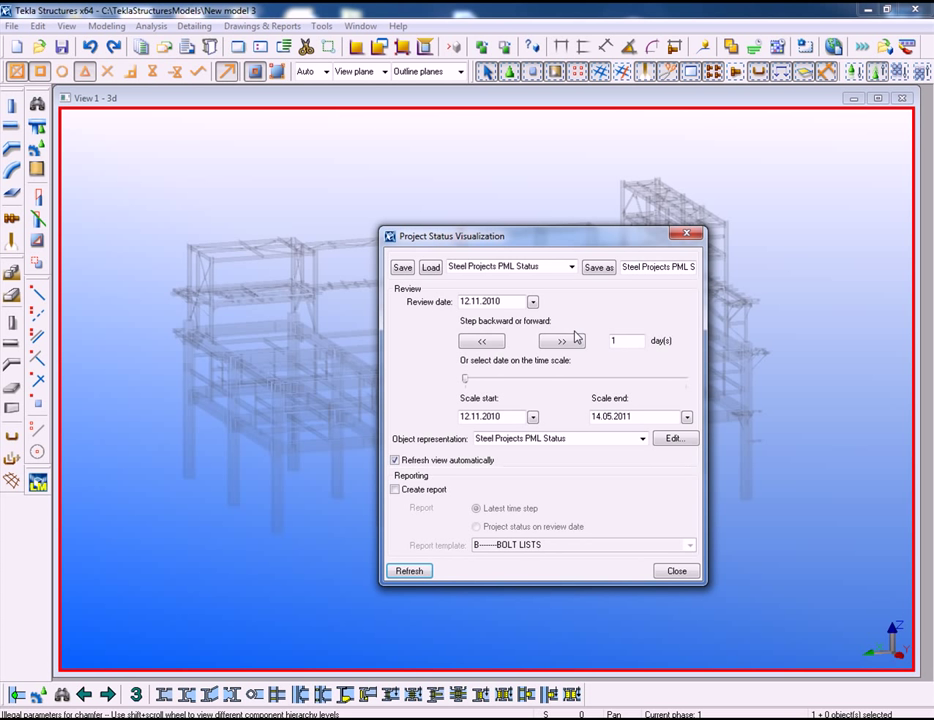
Step: Advance the status visualization's review date in one-day steps to 15.11.2010, keeping the model unobstructed
{"action": "left_click_drag", "start_coordinate": [575, 242], "coordinate": [792, 130]}
{"action": "left_click", "coordinate": [777, 229]}
{"action": "left_click", "coordinate": [777, 229]}
{"action": "left_click", "coordinate": [777, 229]}
Step: Examine the SteelProjectsPLM status dates of the red beam and two blue columns in the multi-storey frame
{"action": "scroll", "coordinate": [491, 363], "scroll_direction": "up", "scroll_amount": 4}
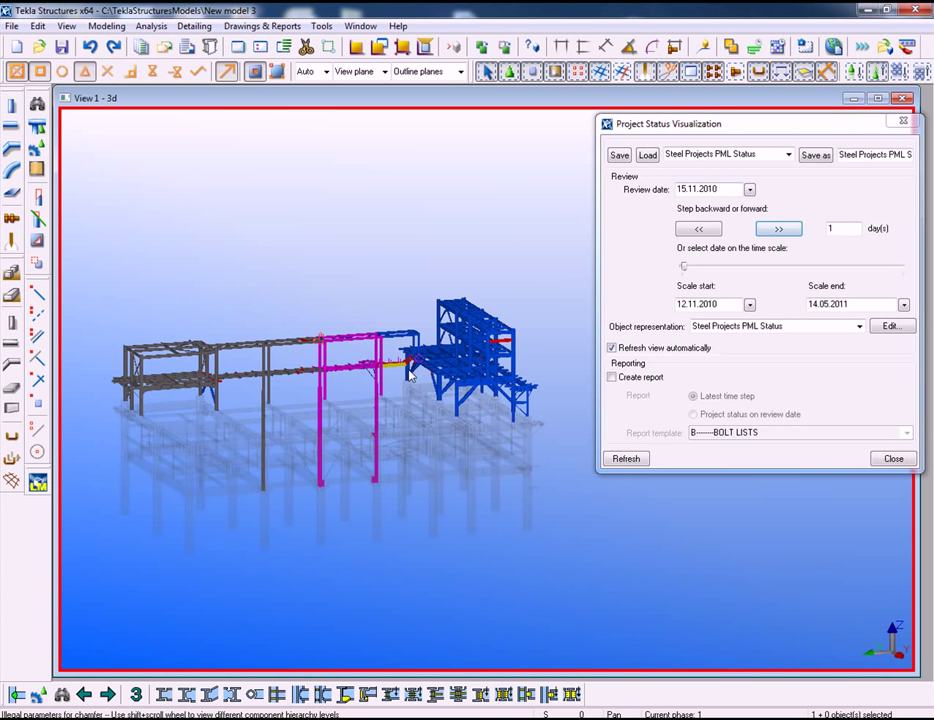
{"action": "scroll", "coordinate": [491, 363], "scroll_direction": "up", "scroll_amount": 3}
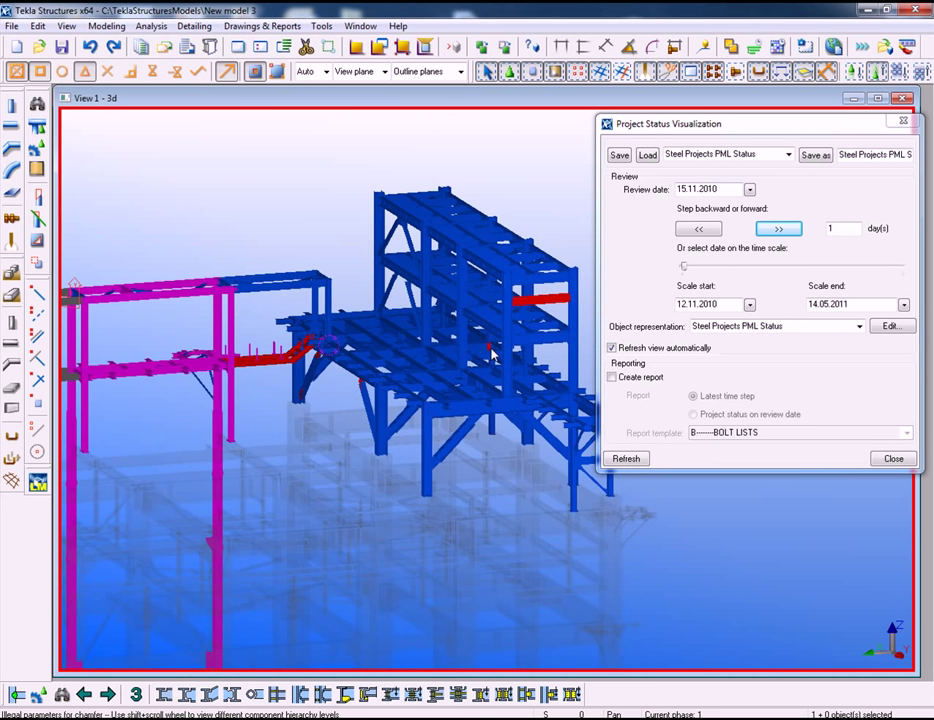
{"action": "scroll", "coordinate": [497, 338], "scroll_direction": "up", "scroll_amount": 2}
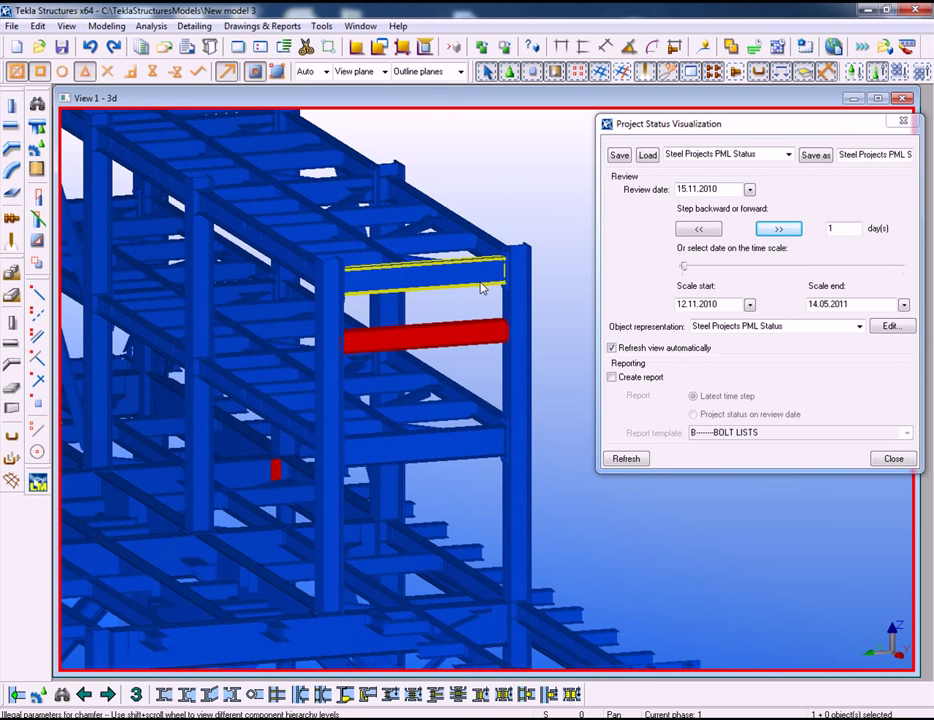
{"action": "double_click", "coordinate": [427, 334]}
{"action": "left_click", "coordinate": [320, 119]}
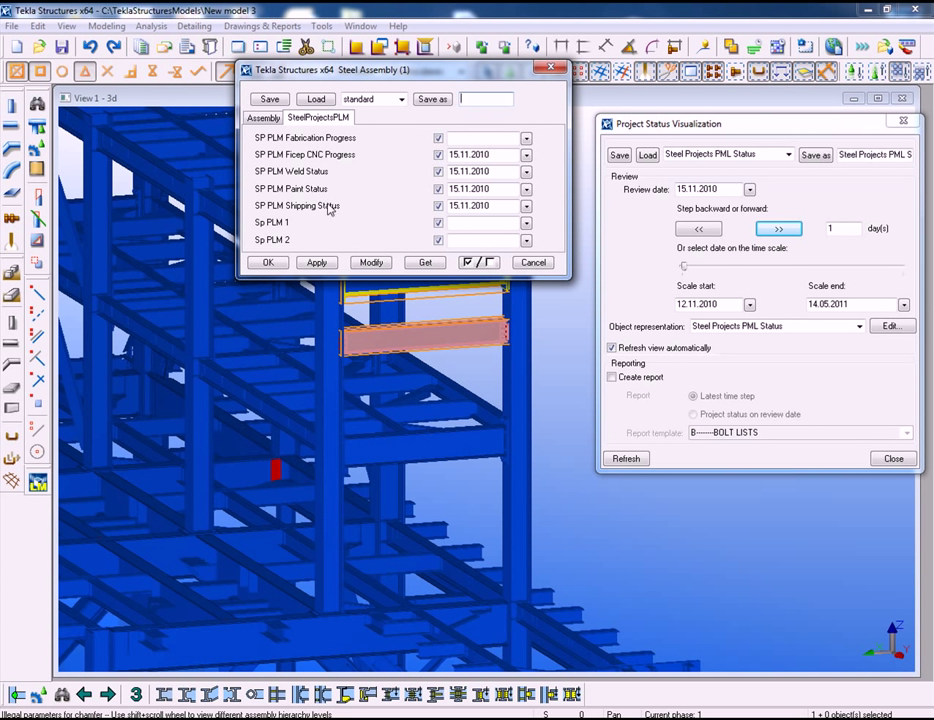
{"action": "left_click", "coordinate": [527, 314]}
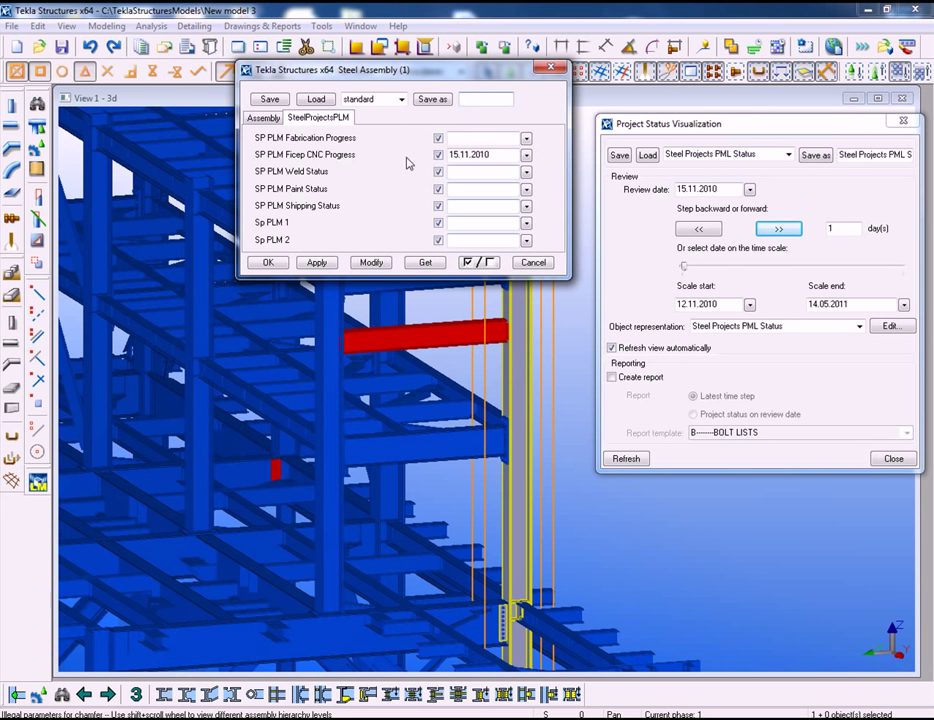
{"action": "left_click", "coordinate": [207, 313]}
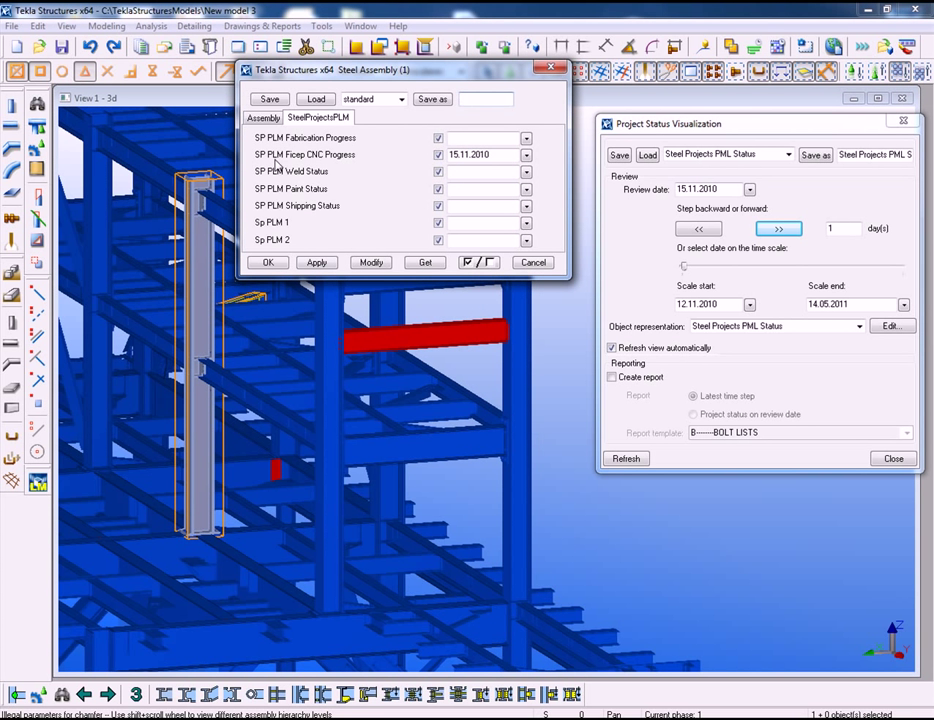
{"action": "left_click", "coordinate": [531, 262]}
Step: Examine the SteelProjectsPLM status dates of a magenta column beside the multi-storey frame
{"action": "scroll", "coordinate": [491, 328], "scroll_direction": "down", "scroll_amount": 5}
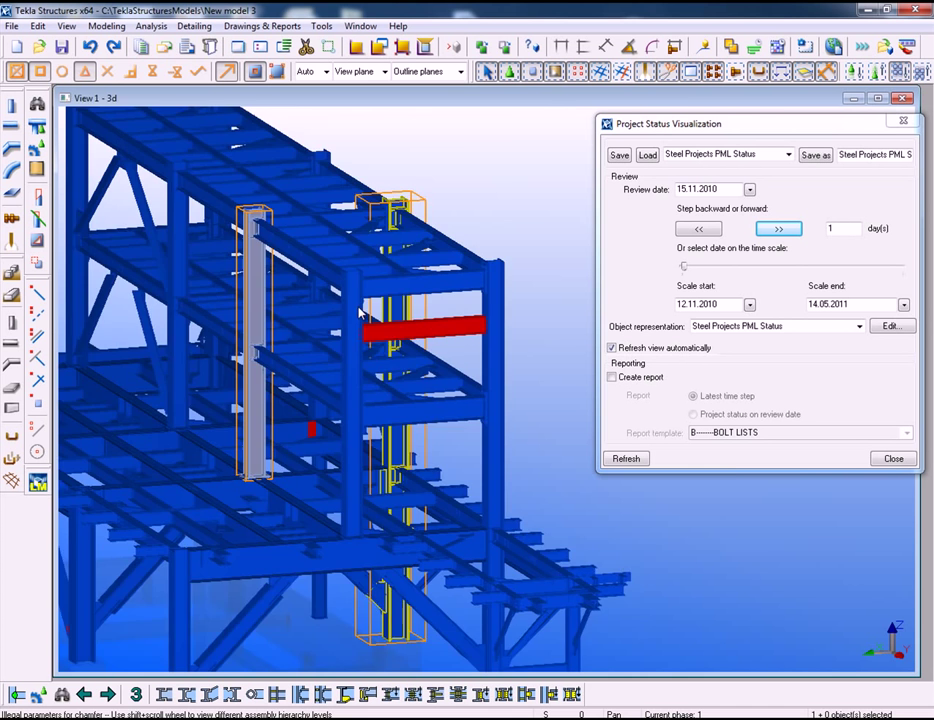
{"action": "scroll", "coordinate": [400, 355], "scroll_direction": "up", "scroll_amount": 5}
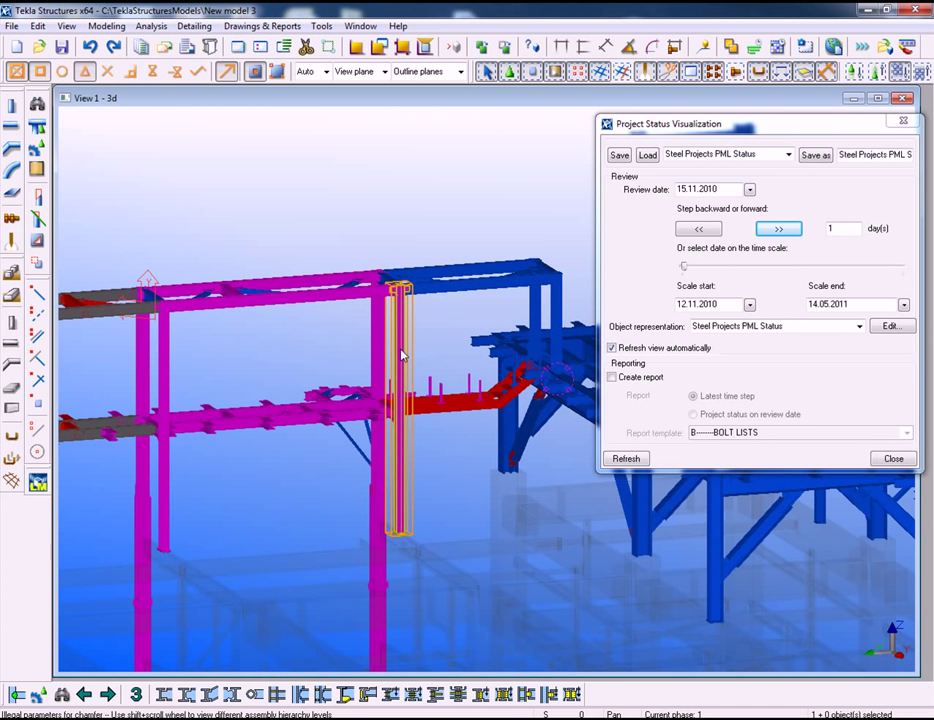
{"action": "double_click", "coordinate": [400, 355]}
{"action": "left_click", "coordinate": [316, 117]}
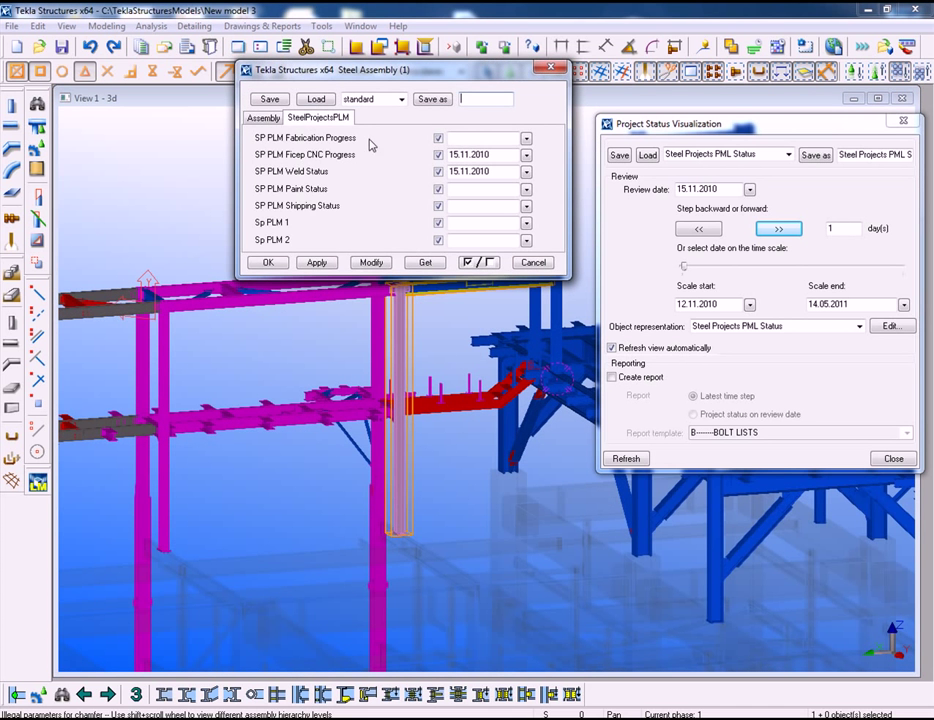
{"action": "left_click", "coordinate": [531, 262]}
Step: Examine the SteelProjectsPLM status dates of the grey upper girder, view the whole coloured model, and close the status visualization
{"action": "double_click", "coordinate": [236, 313]}
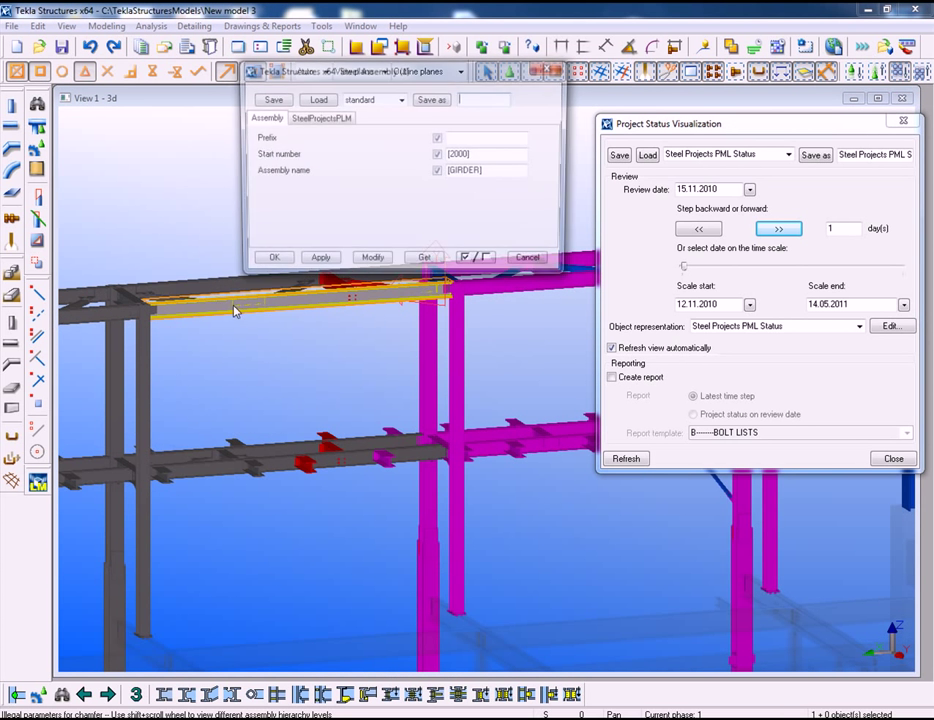
{"action": "key", "text": "ctrl+Tab"}
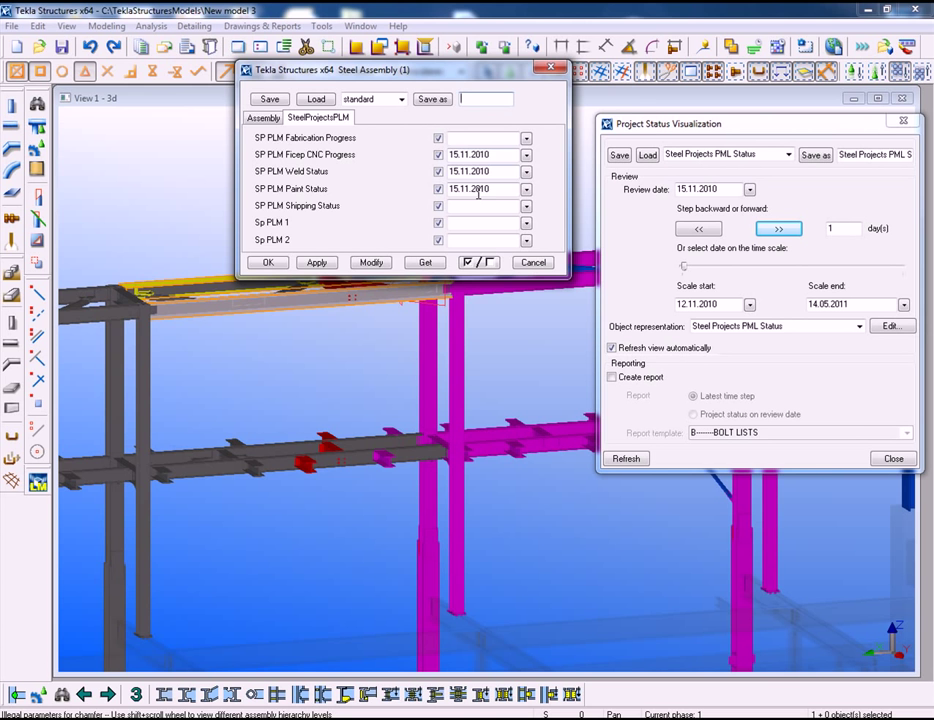
{"action": "left_click", "coordinate": [532, 262]}
{"action": "left_click_drag", "start_coordinate": [345, 345], "coordinate": [444, 322]}
{"action": "scroll", "coordinate": [444, 322], "scroll_direction": "down", "scroll_amount": 5}
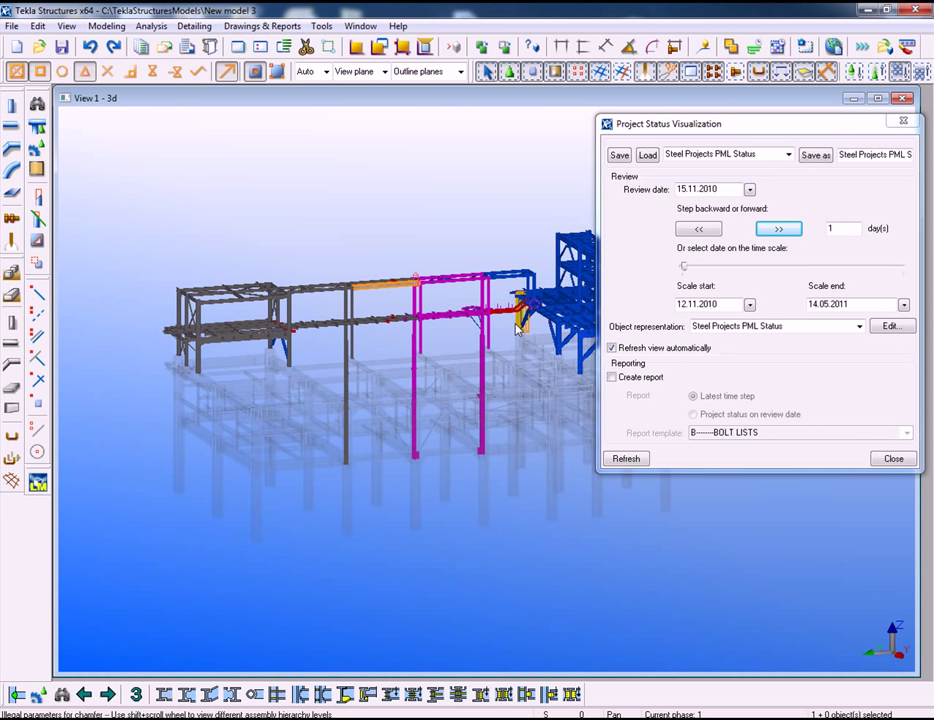
{"action": "left_click", "coordinate": [893, 458]}
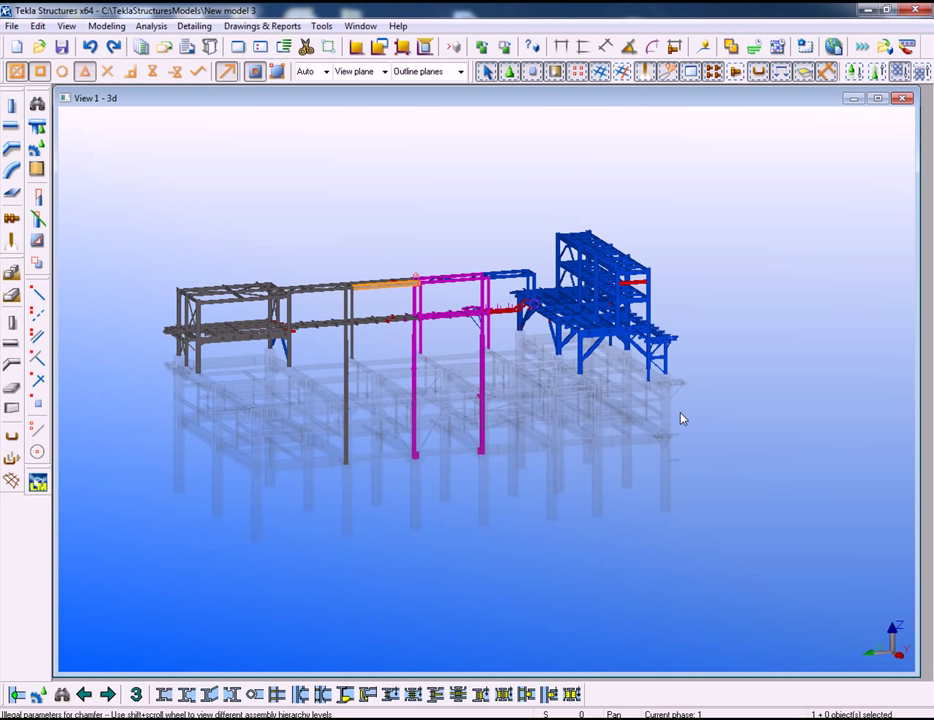
Step: Load the standard settings in Project Status Visualization, refresh the model view with them, and close the visualization
{"action": "left_click", "coordinate": [765, 45]}
{"action": "left_click", "coordinate": [692, 155]}
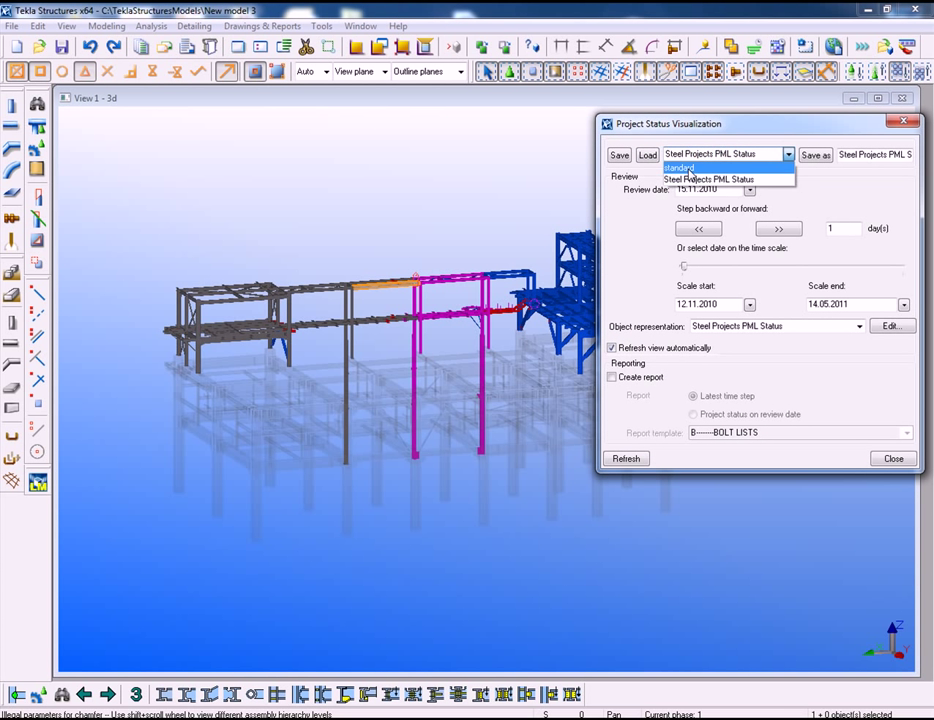
{"action": "left_click", "coordinate": [680, 167]}
{"action": "left_click", "coordinate": [647, 155]}
{"action": "left_click", "coordinate": [625, 462]}
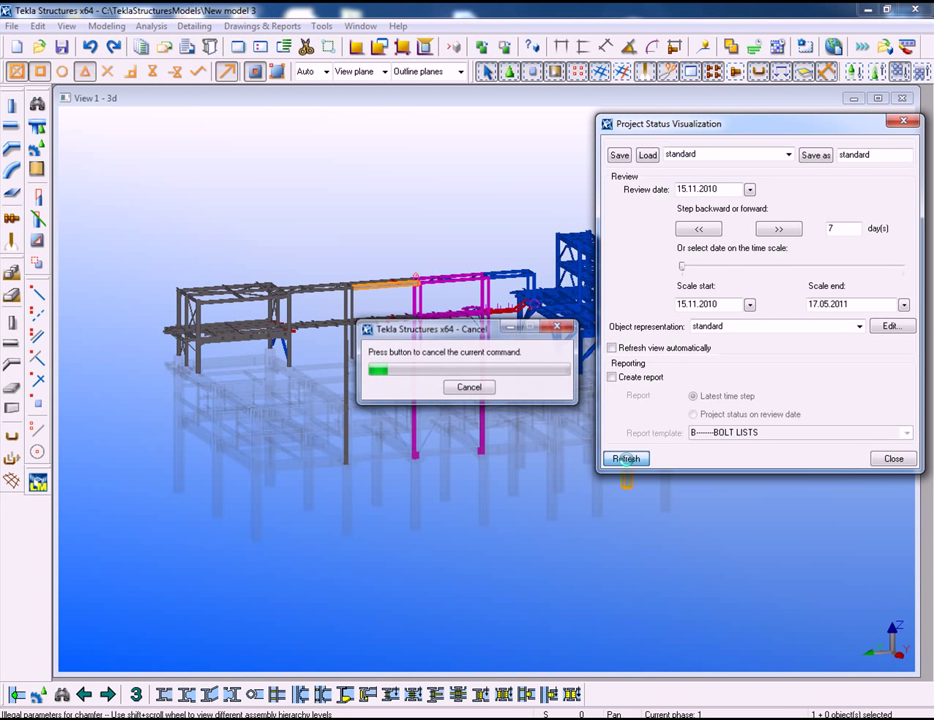
{"action": "left_click", "coordinate": [882, 459]}
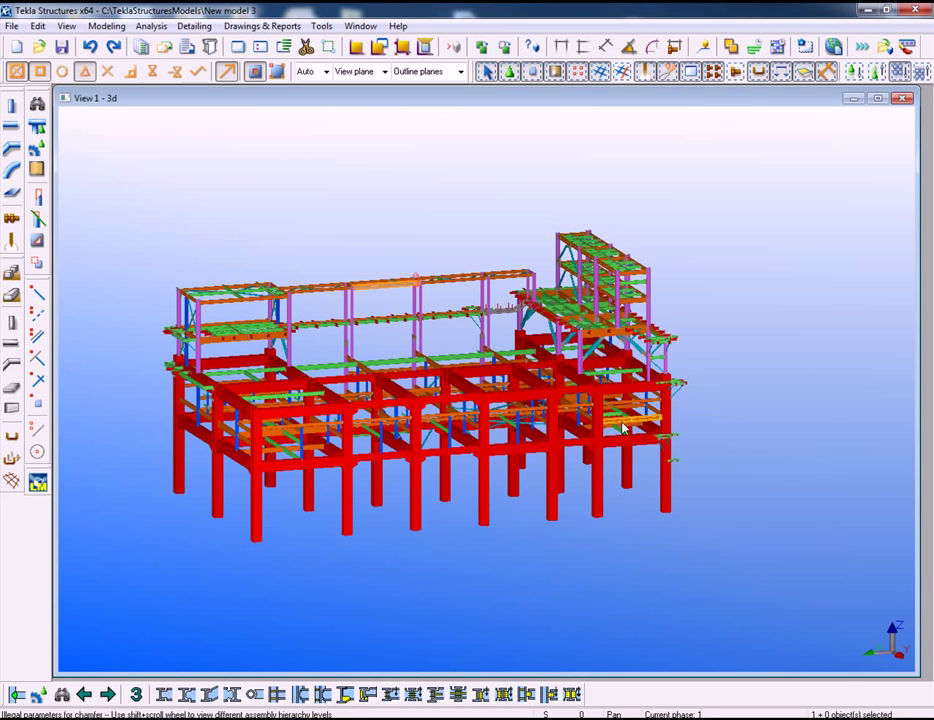